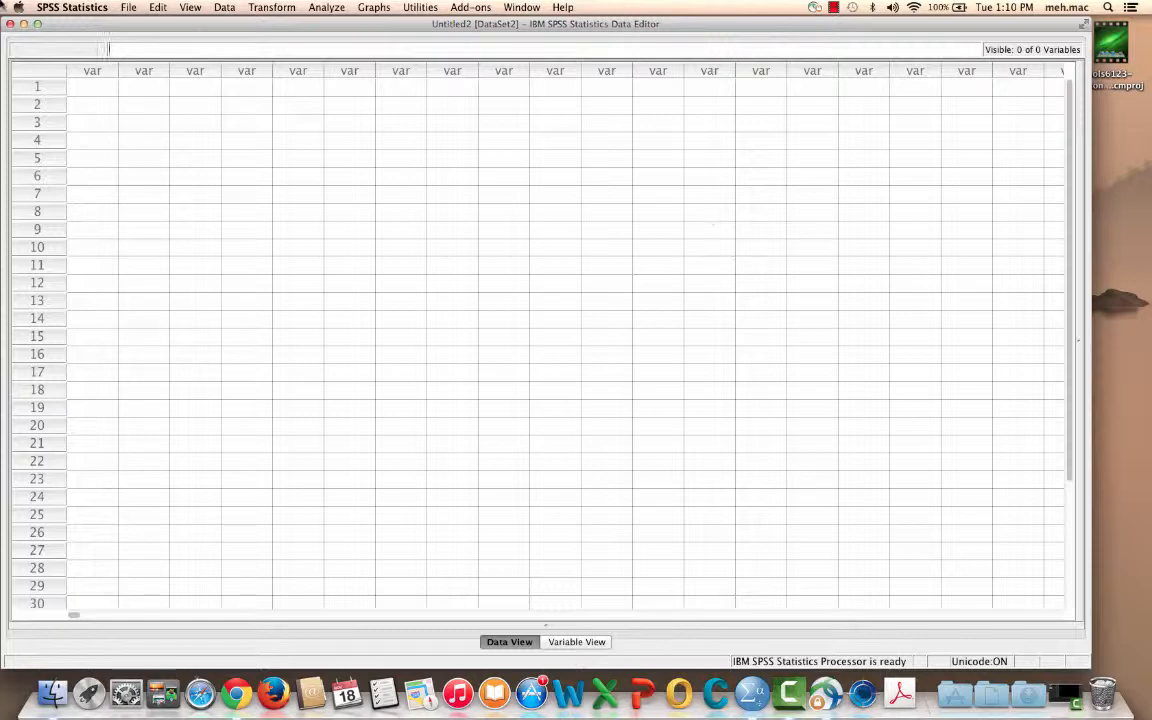
Open the SPSS data file nfirs-bincident12v301.sav from the project 3 folder on the Desktop
click(128, 8)
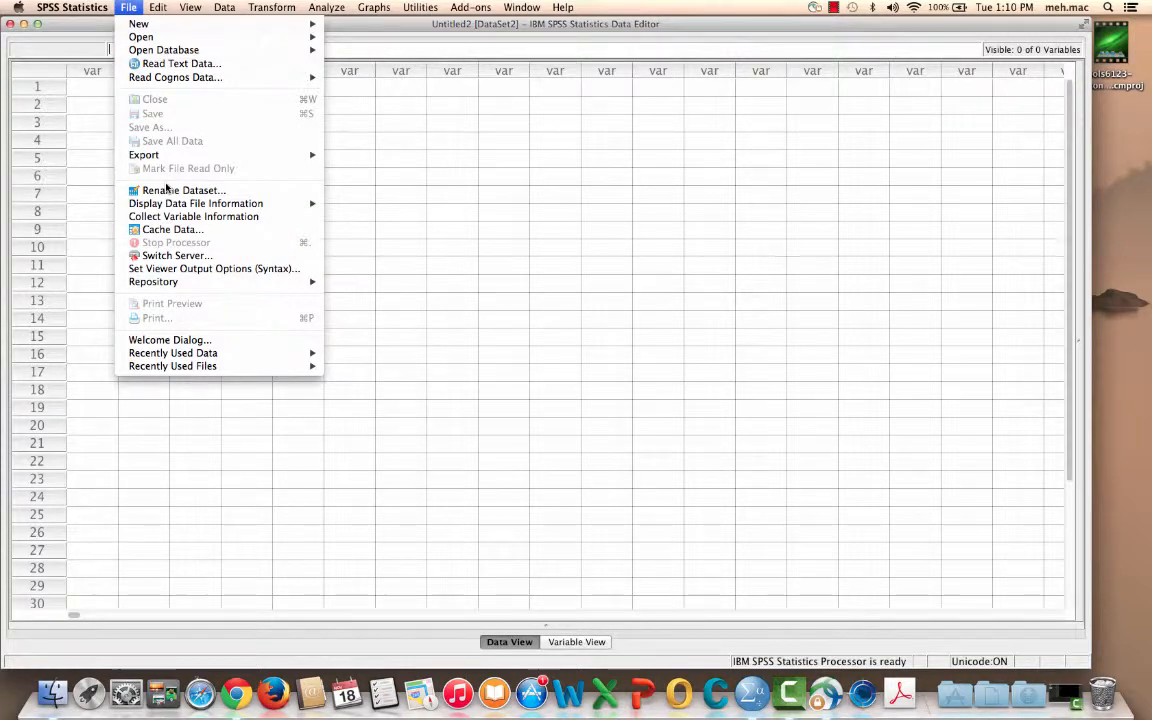
click(169, 63)
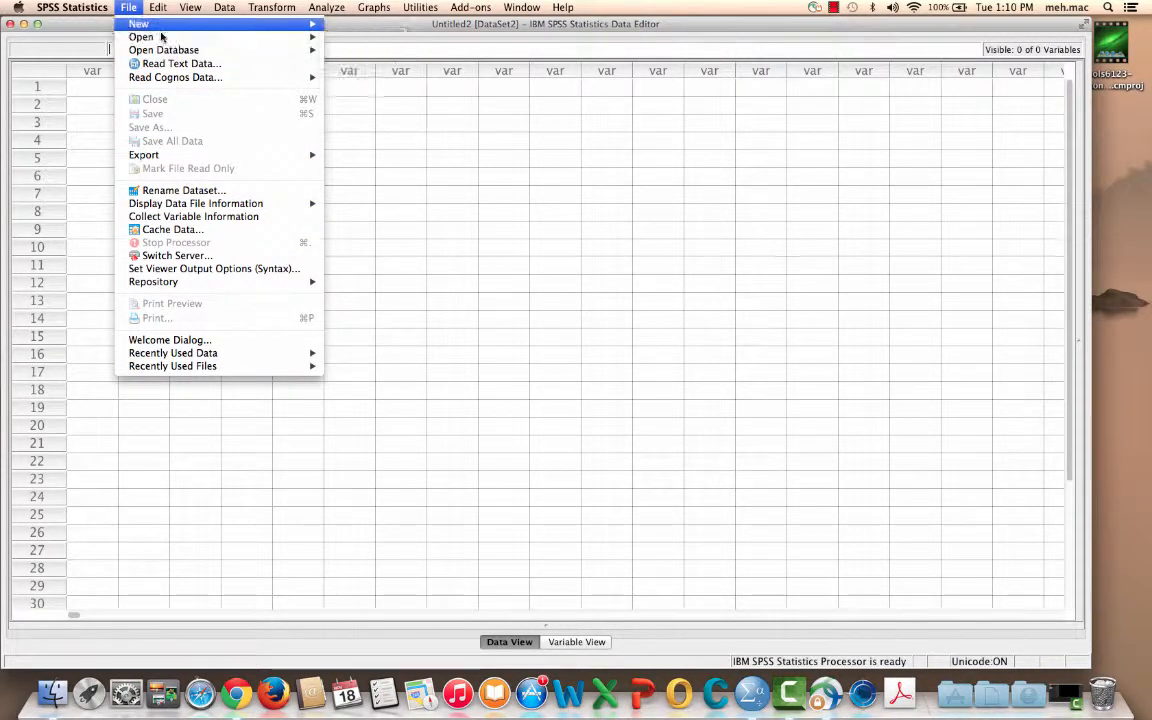
mouse_move(150, 37)
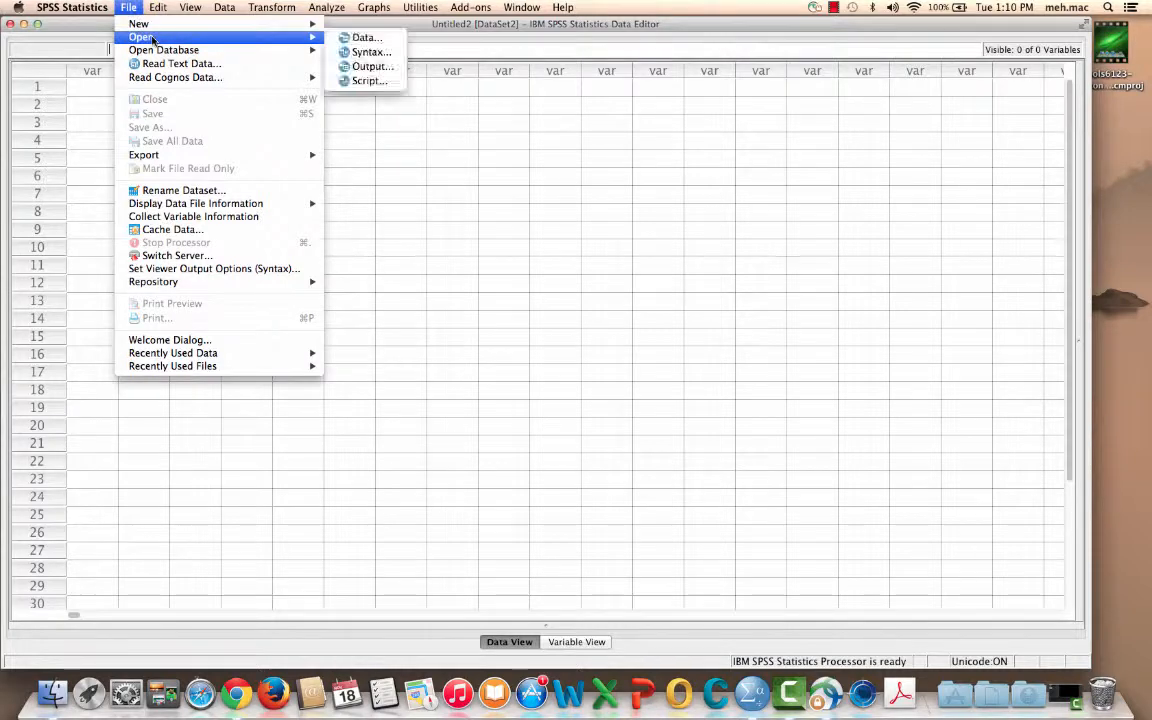
click(356, 37)
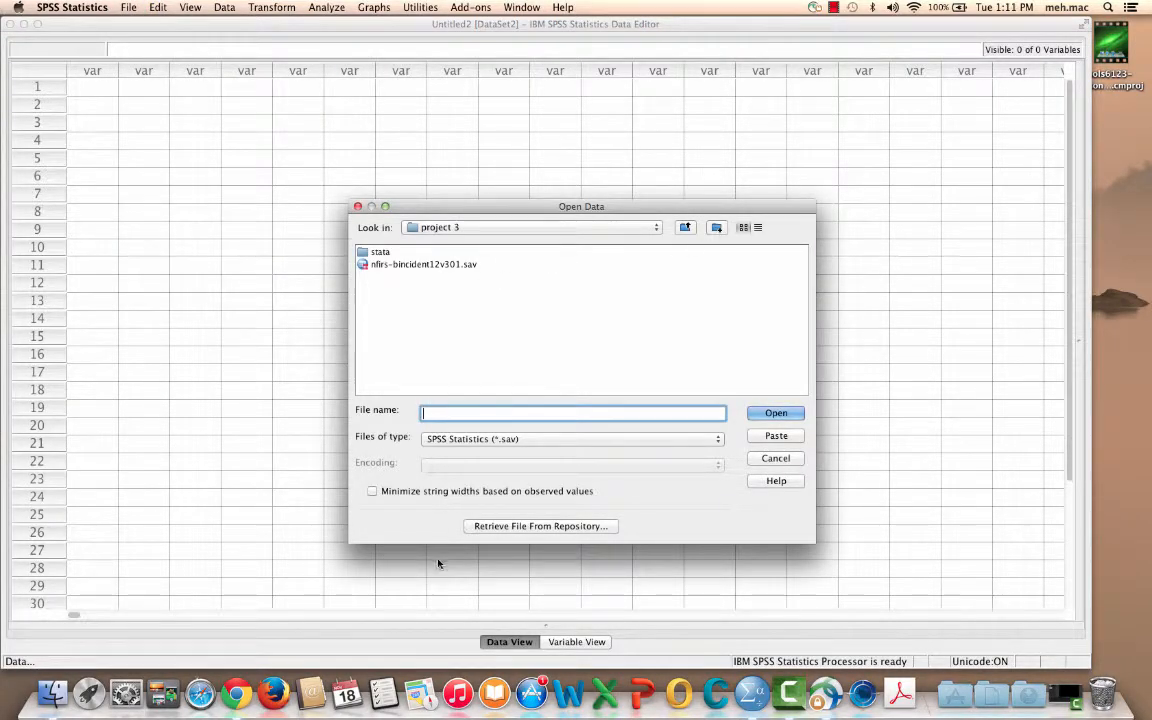
click(685, 227)
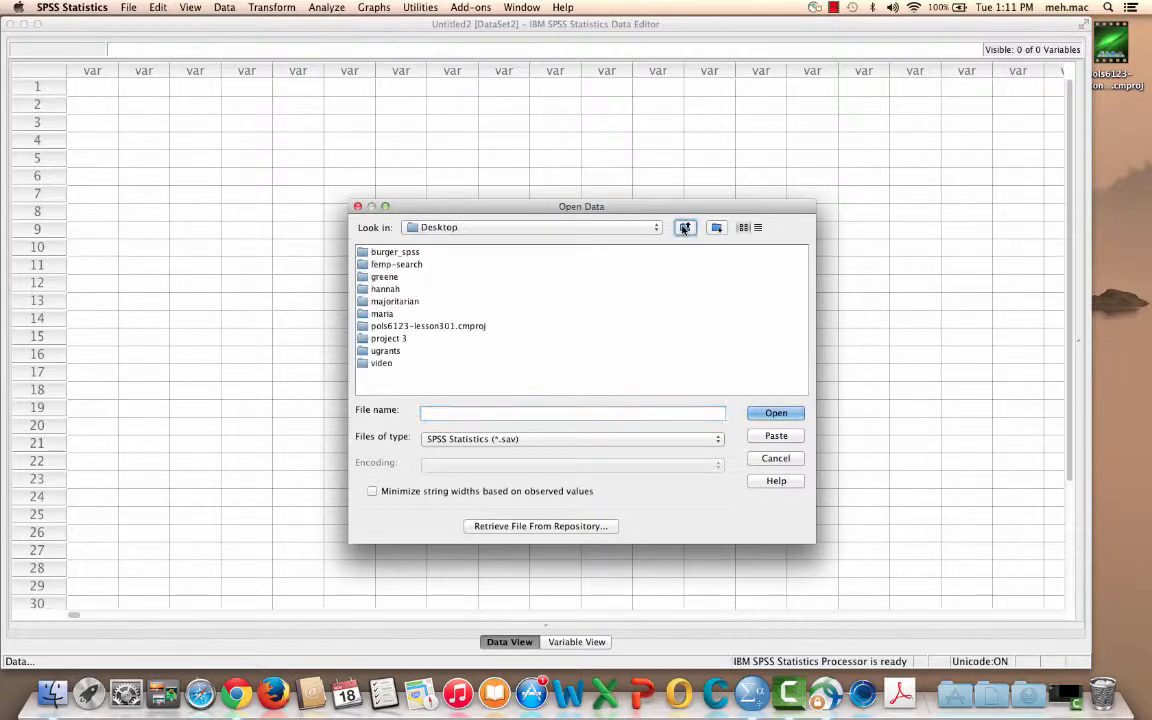
double_click(388, 338)
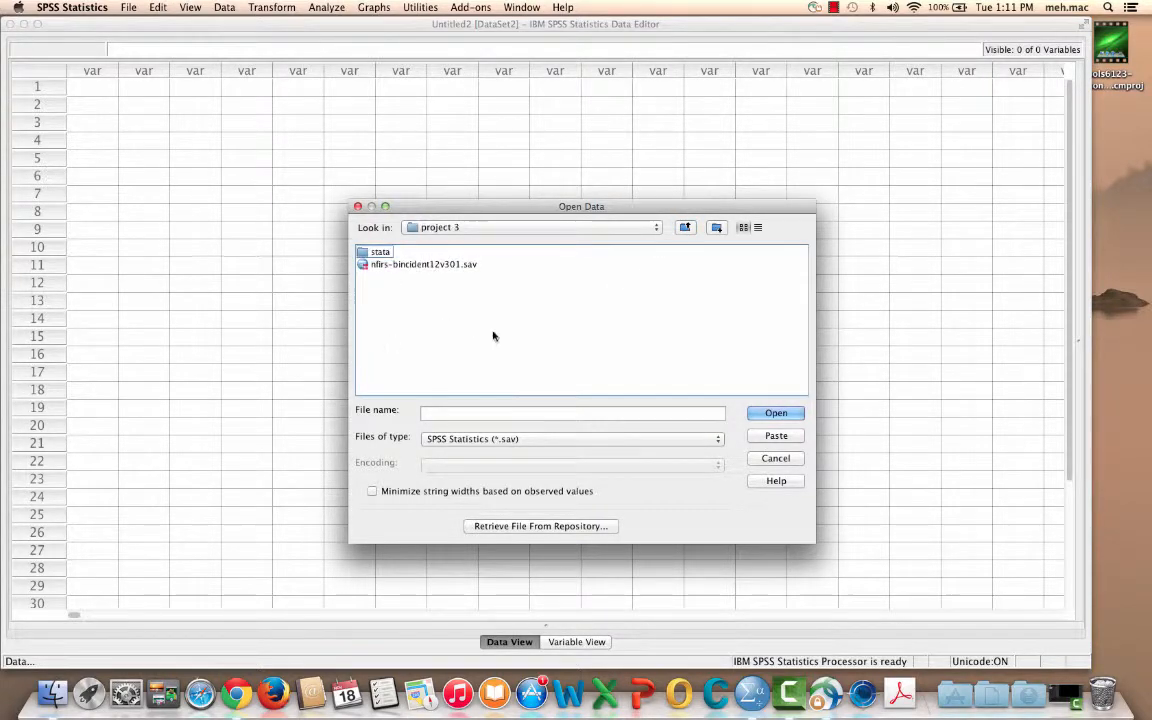
click(380, 266)
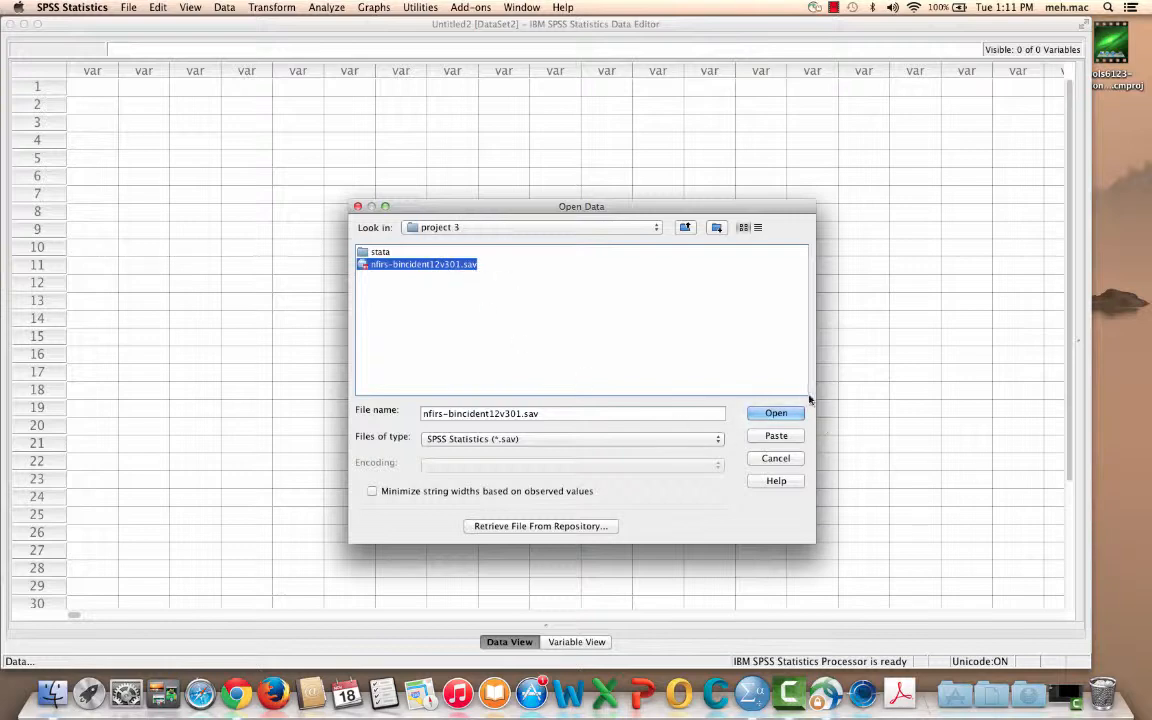
click(777, 413)
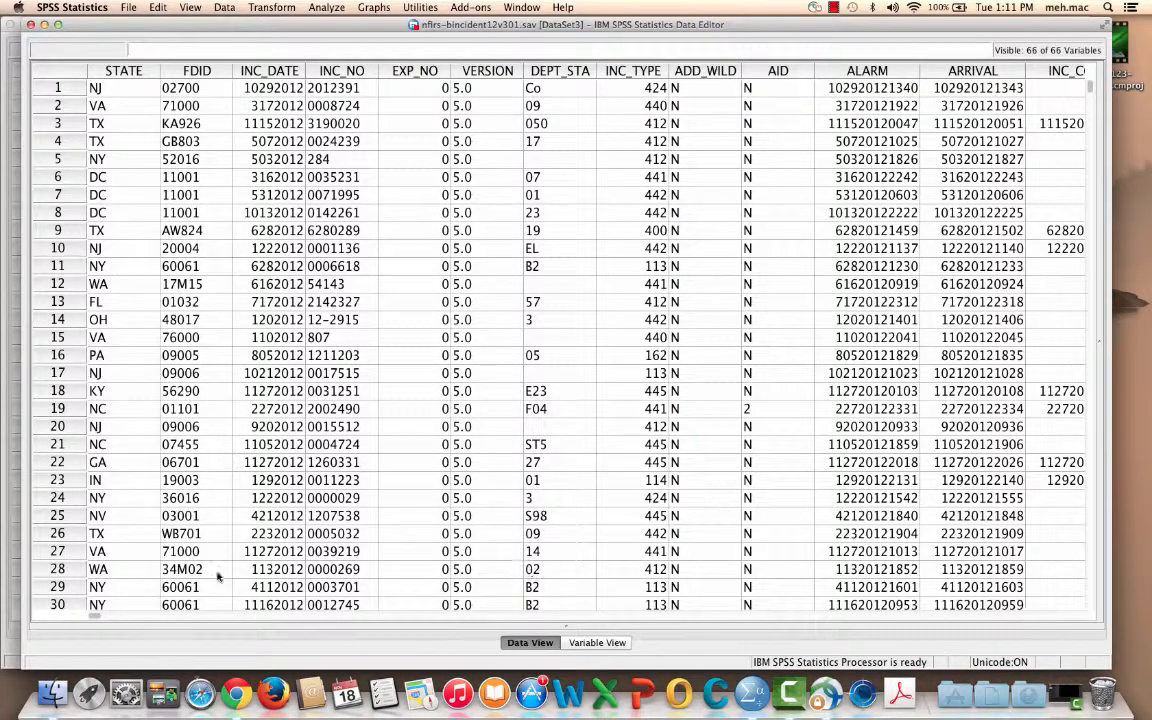
Look through the dataset's cases down to the last row and across to the final variable columns
drag(1090, 88, 1096, 594)
scroll(764, 370, down, 15)
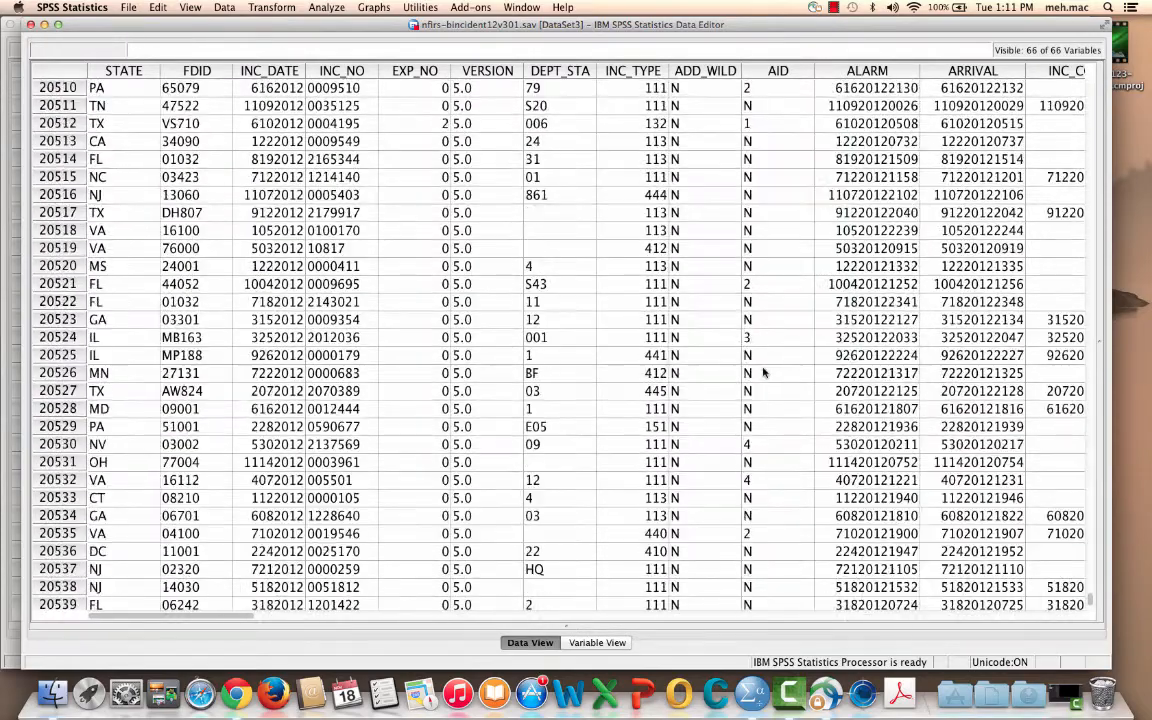
scroll(762, 372, up, 5)
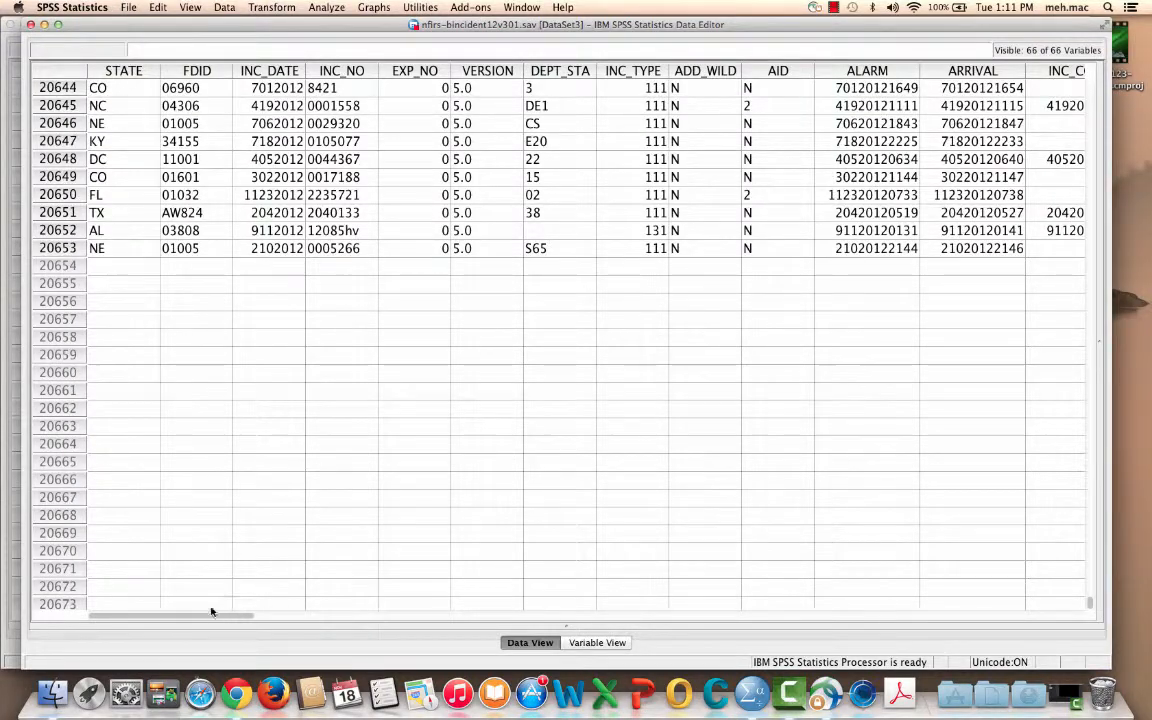
drag(211, 612, 1003, 638)
scroll(838, 368, up, 10)
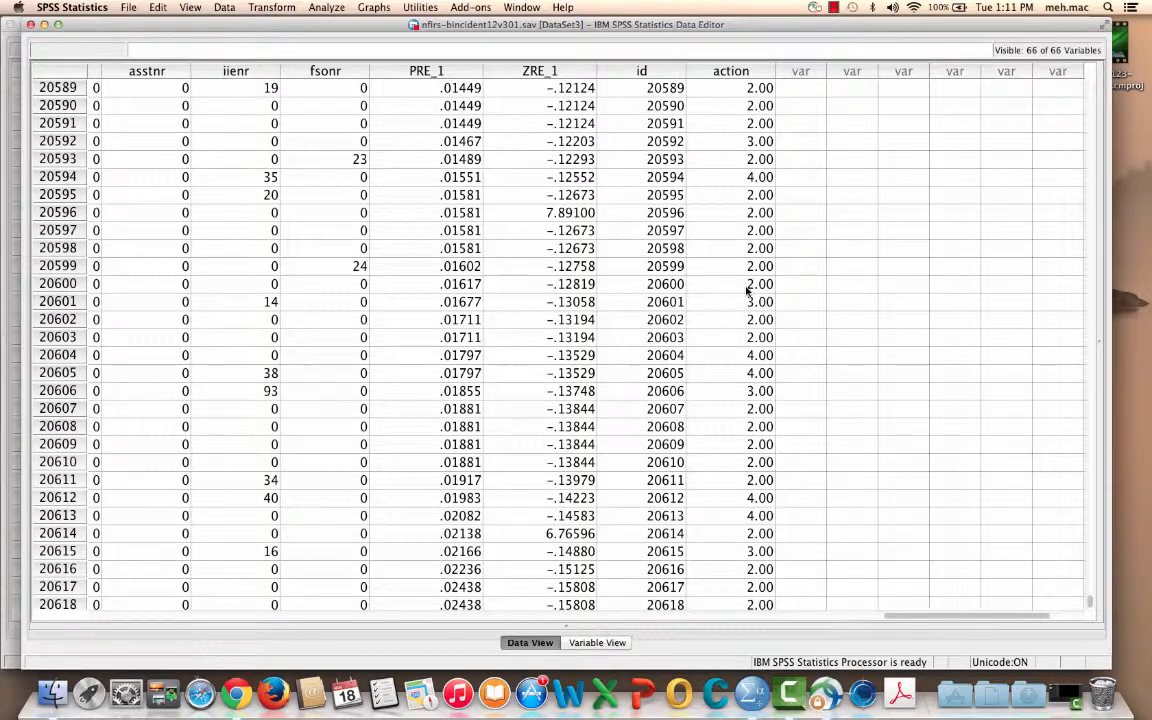
Examine the full variable list and the value labels defined for the action variable
click(588, 642)
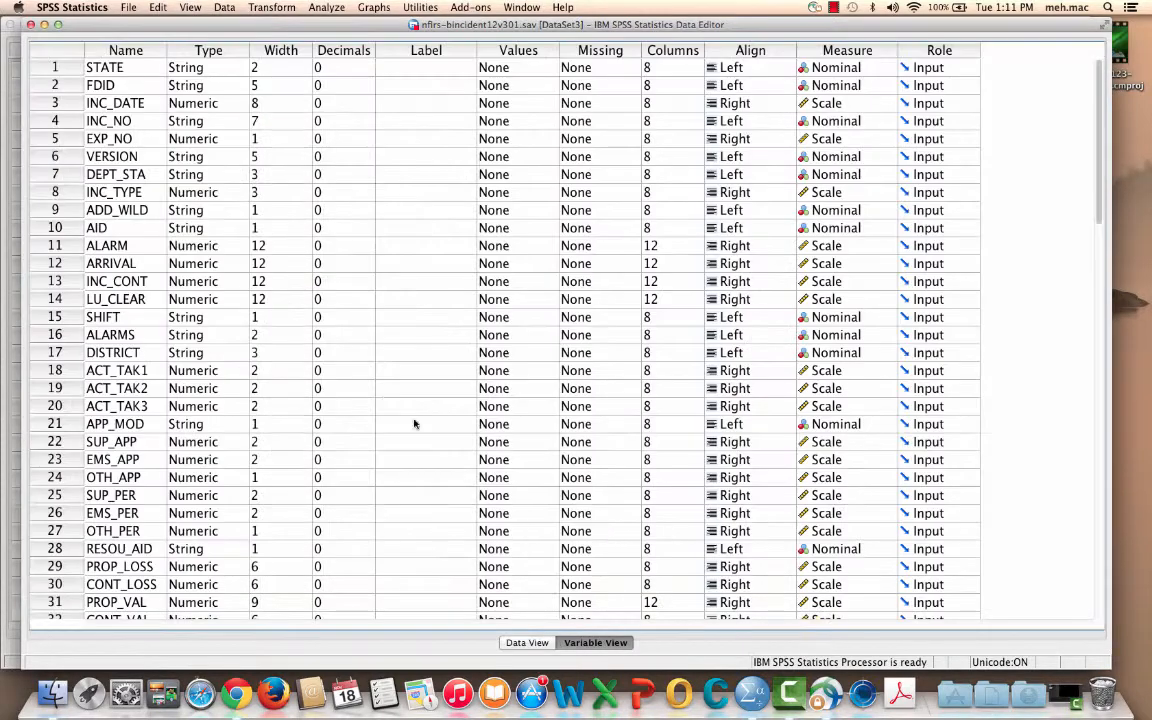
scroll(293, 324, down, 15)
scroll(293, 324, up, 12)
scroll(294, 324, down, 1)
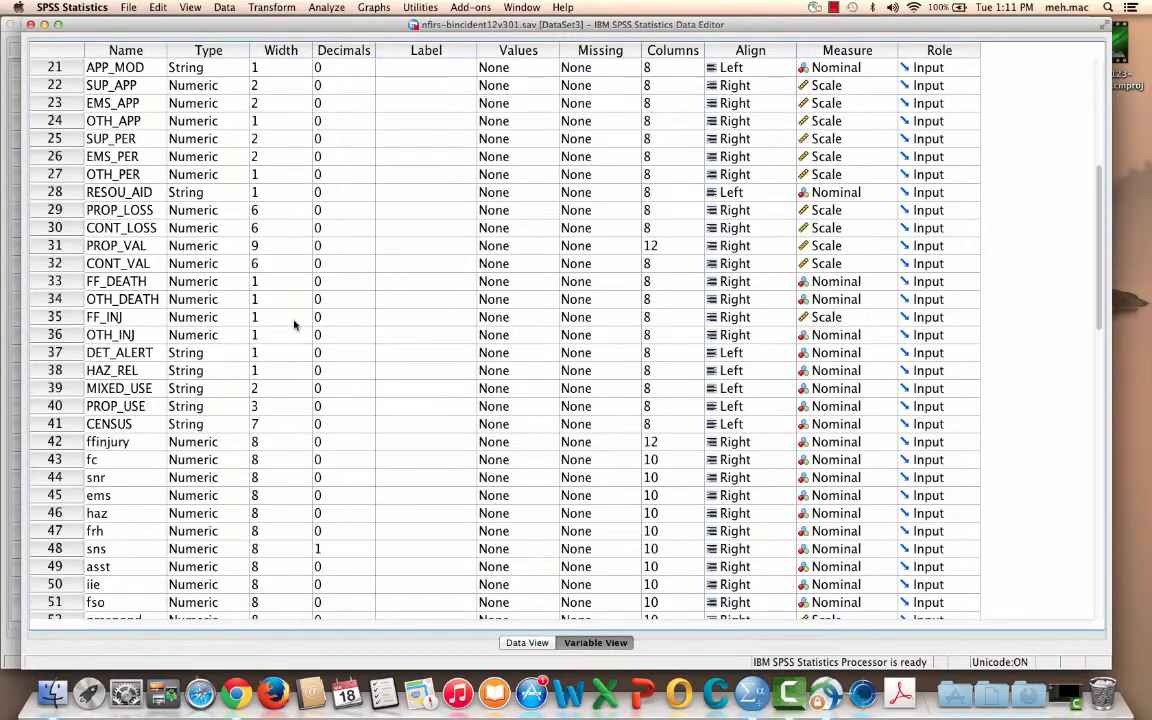
scroll(294, 324, down, 5)
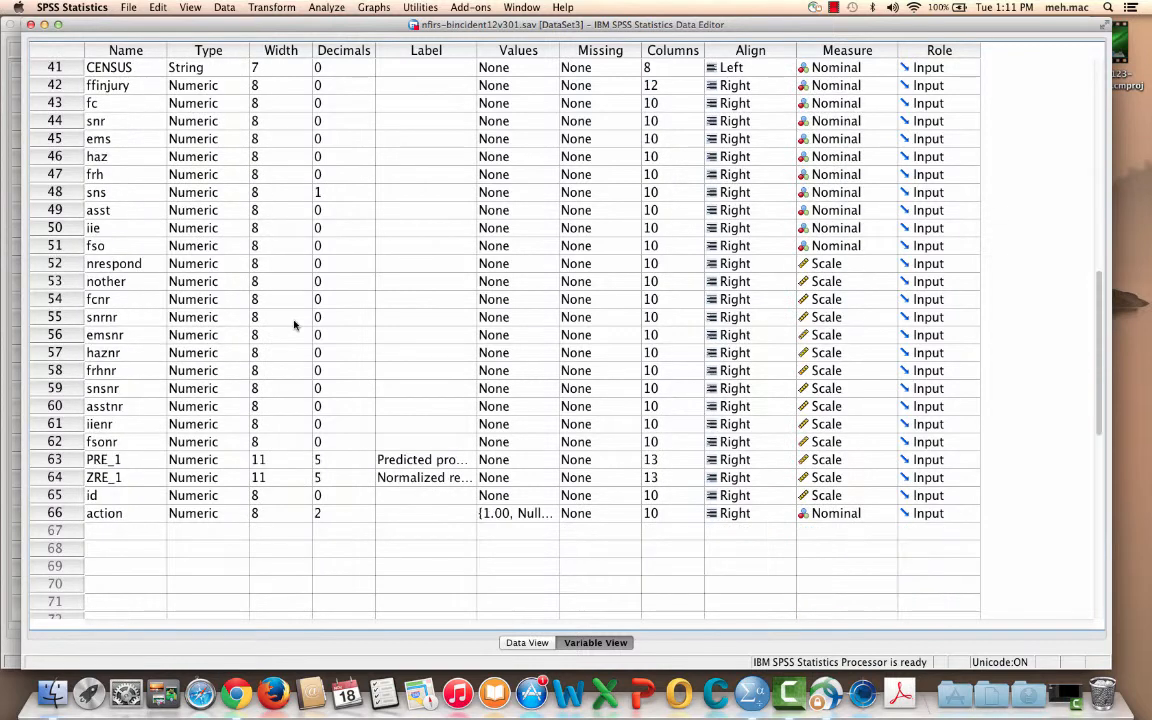
click(421, 514)
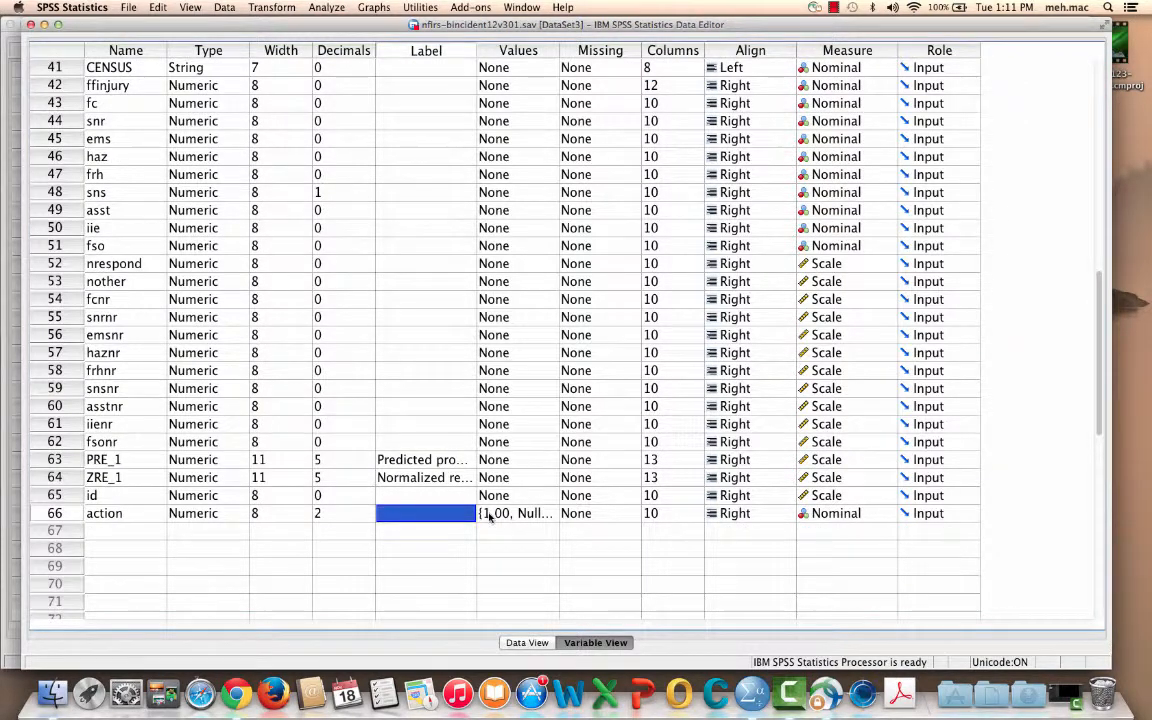
click(489, 514)
click(548, 513)
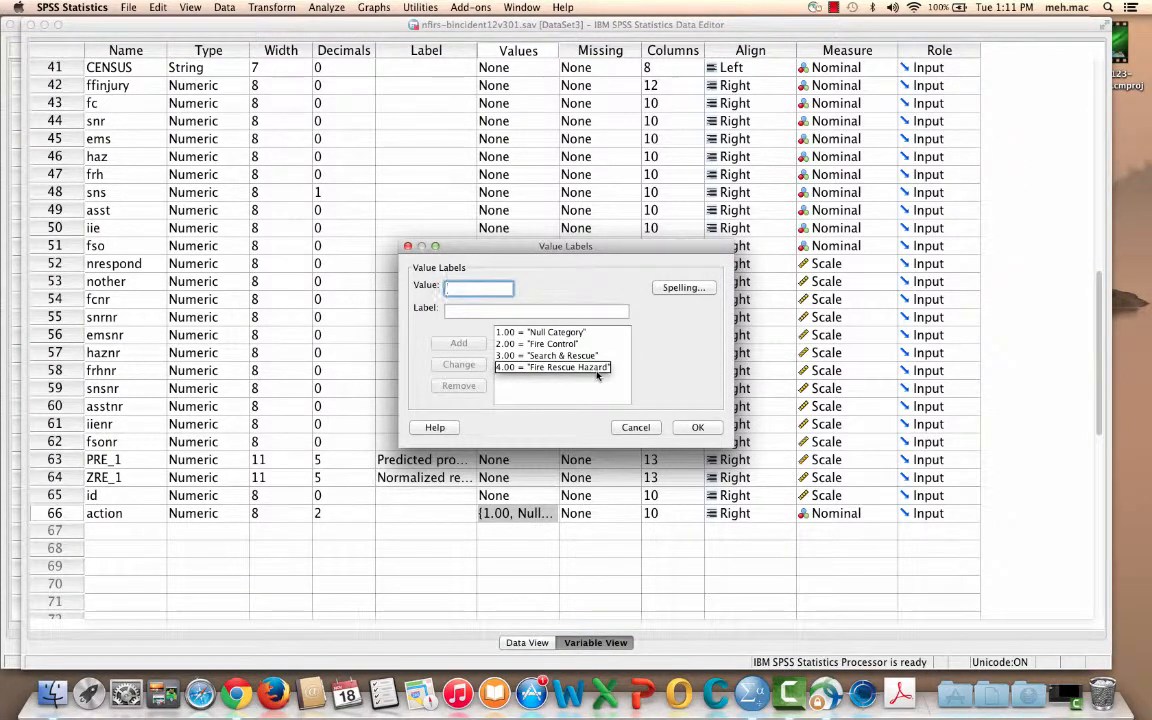
click(695, 428)
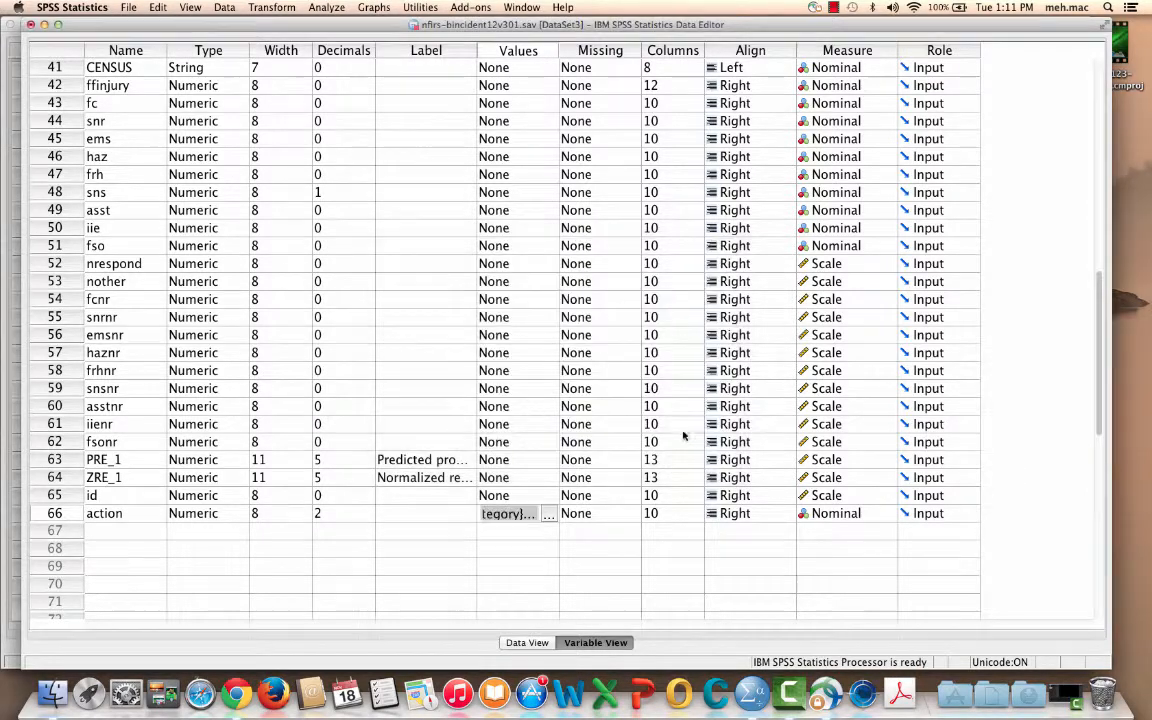
Examine the id variable's values in the data from the last case back to the first
click(102, 497)
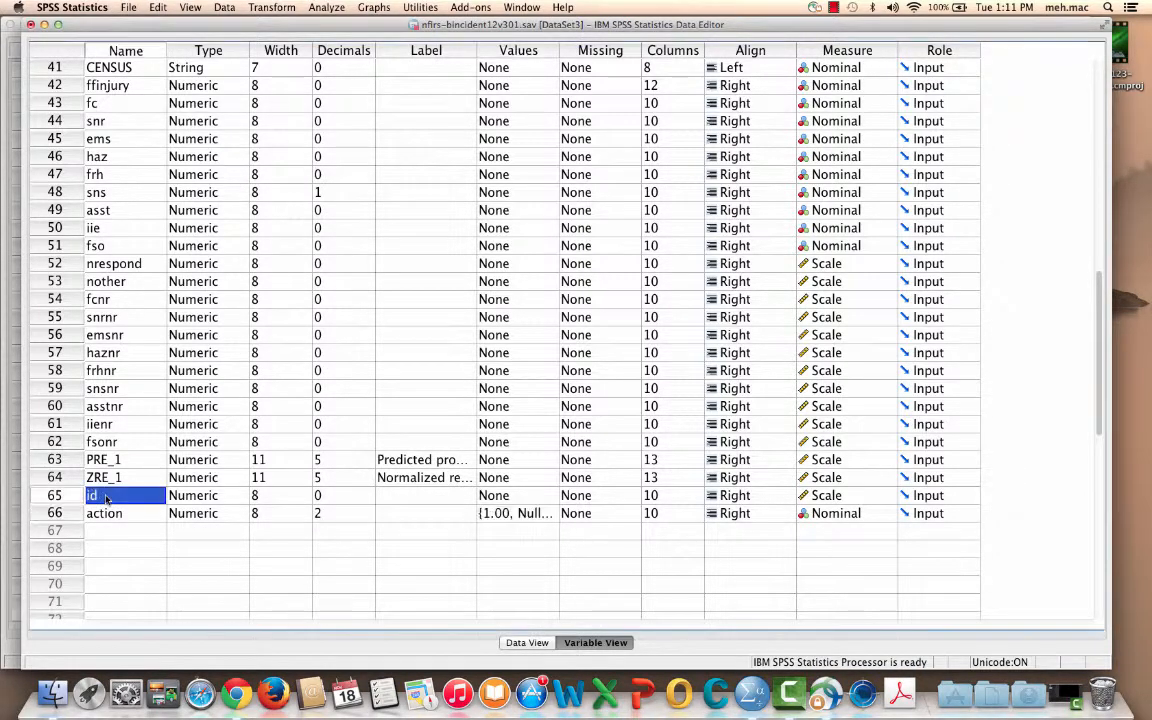
click(526, 643)
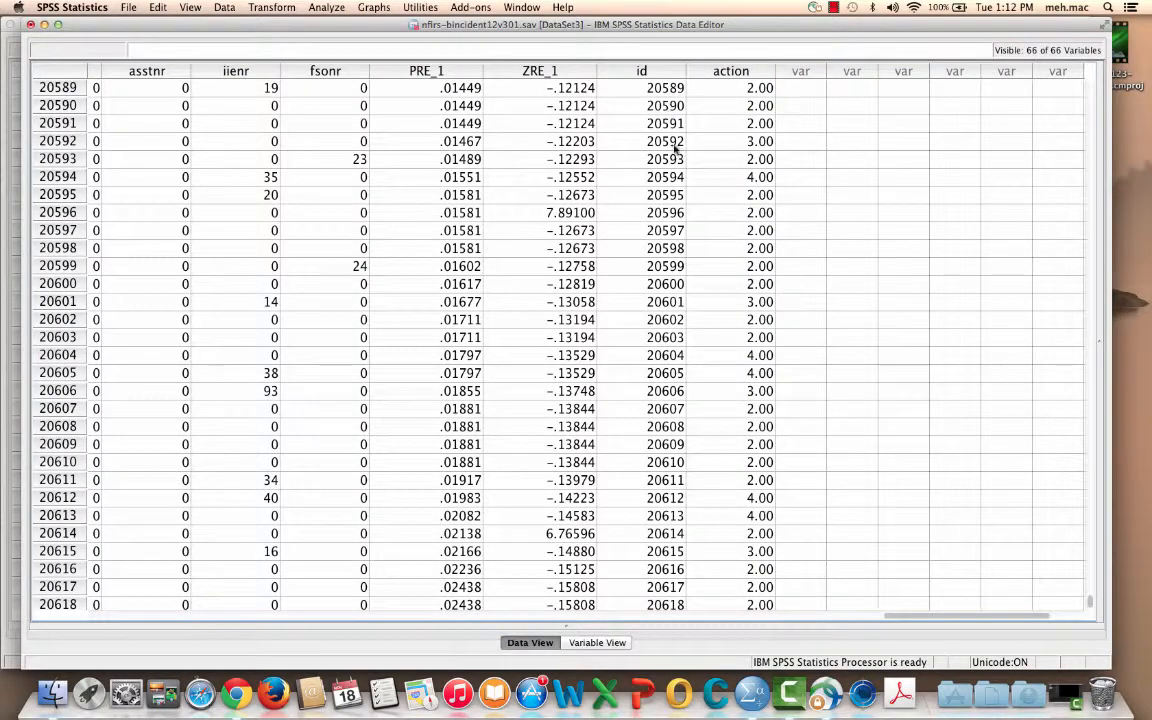
scroll(926, 288, down, 20)
scroll(997, 291, up, 6)
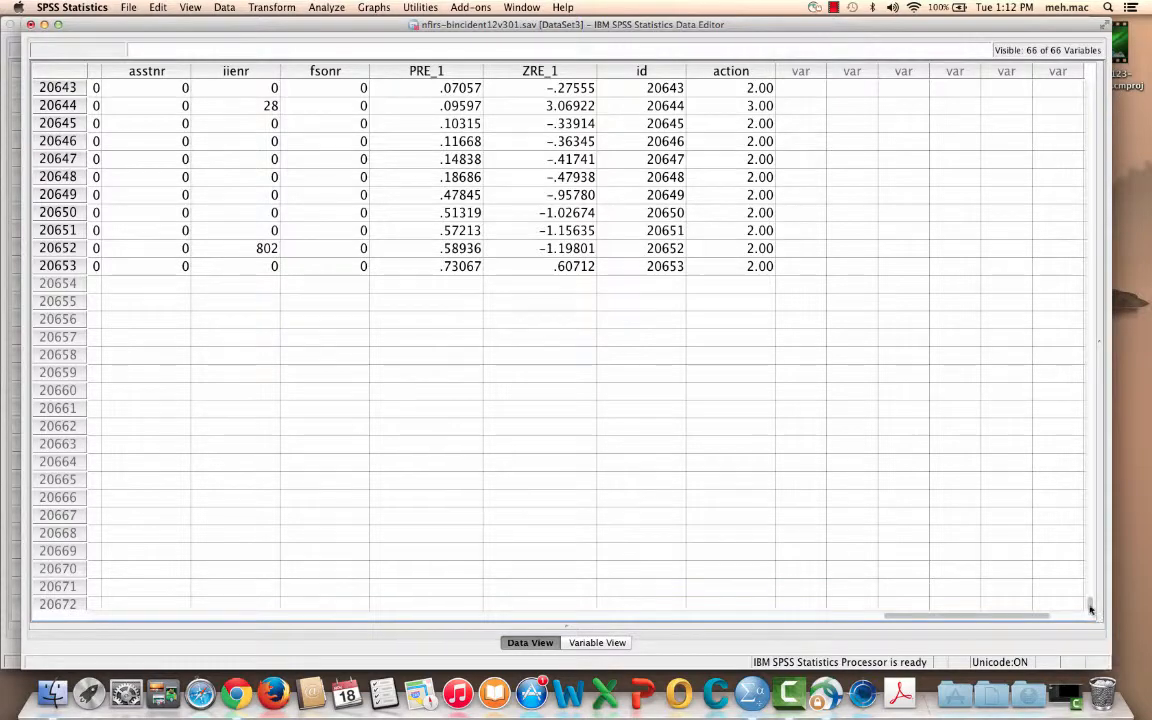
drag(1090, 603, 1097, 38)
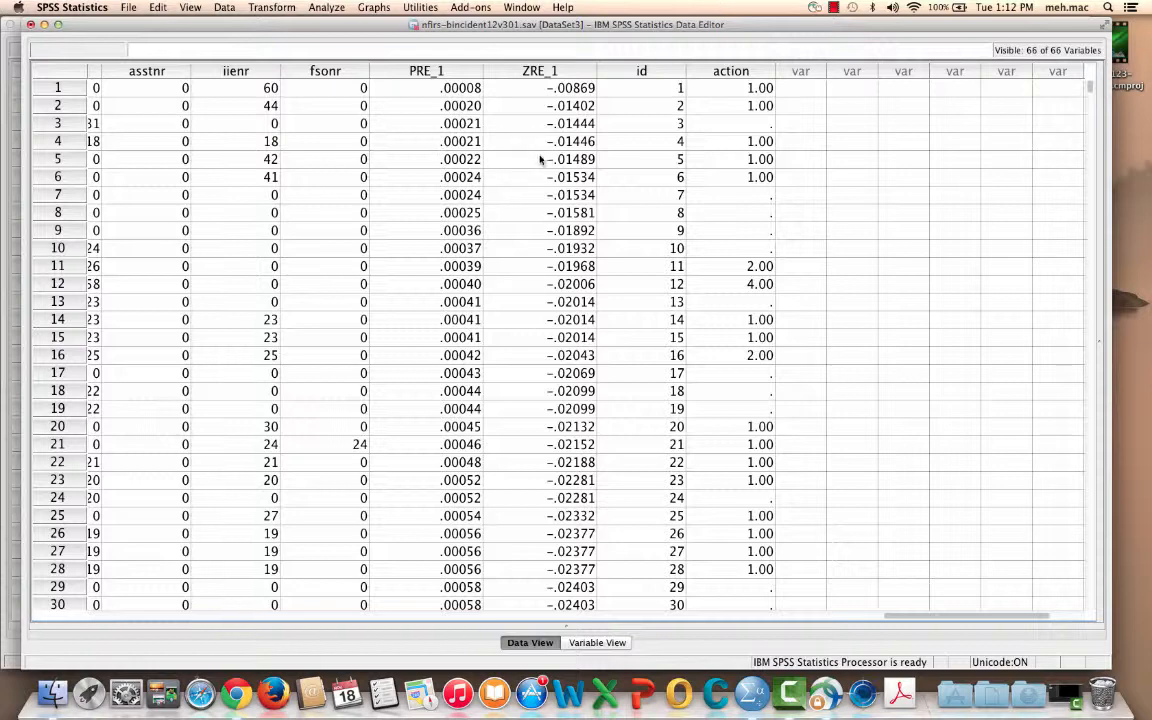
Start saving a copy of the dataset, with Stata Version 8 Intercooled (*.dta) as the file type
click(130, 8)
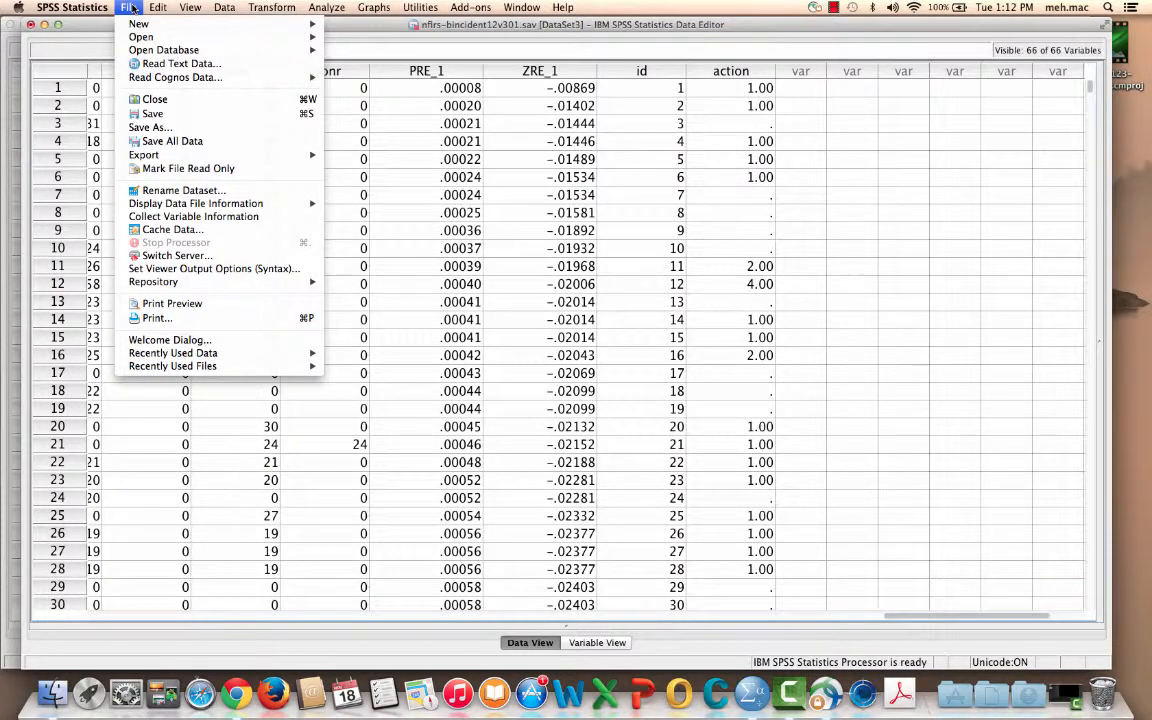
click(150, 128)
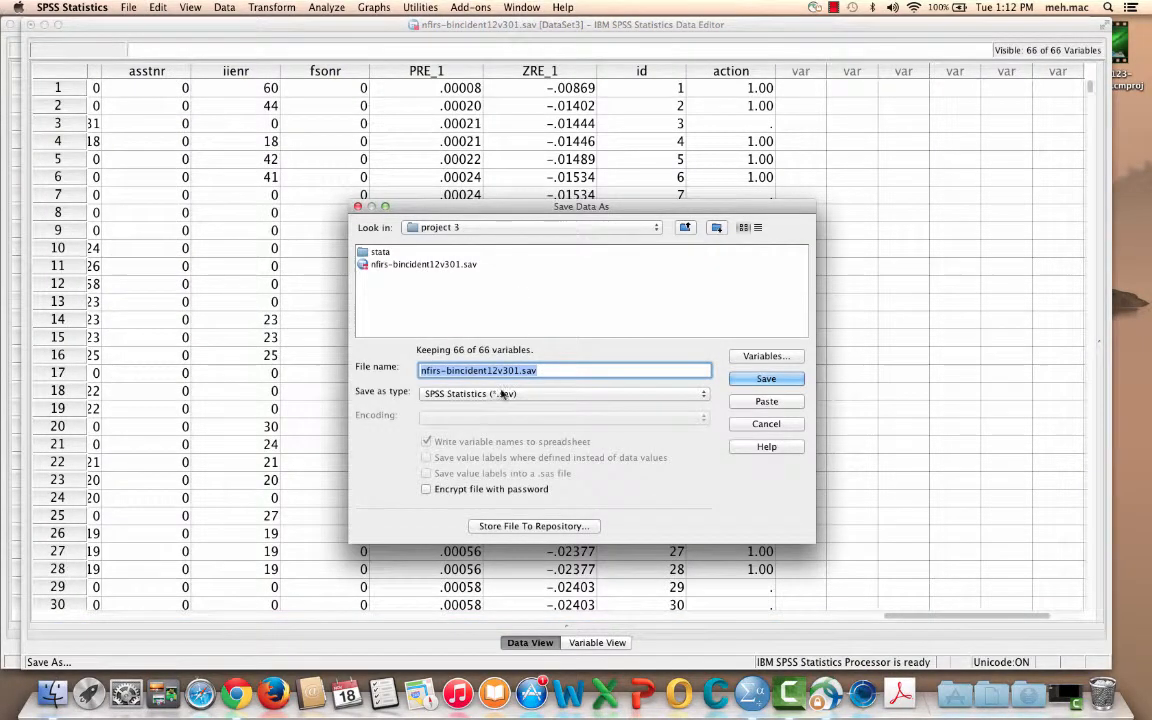
click(466, 395)
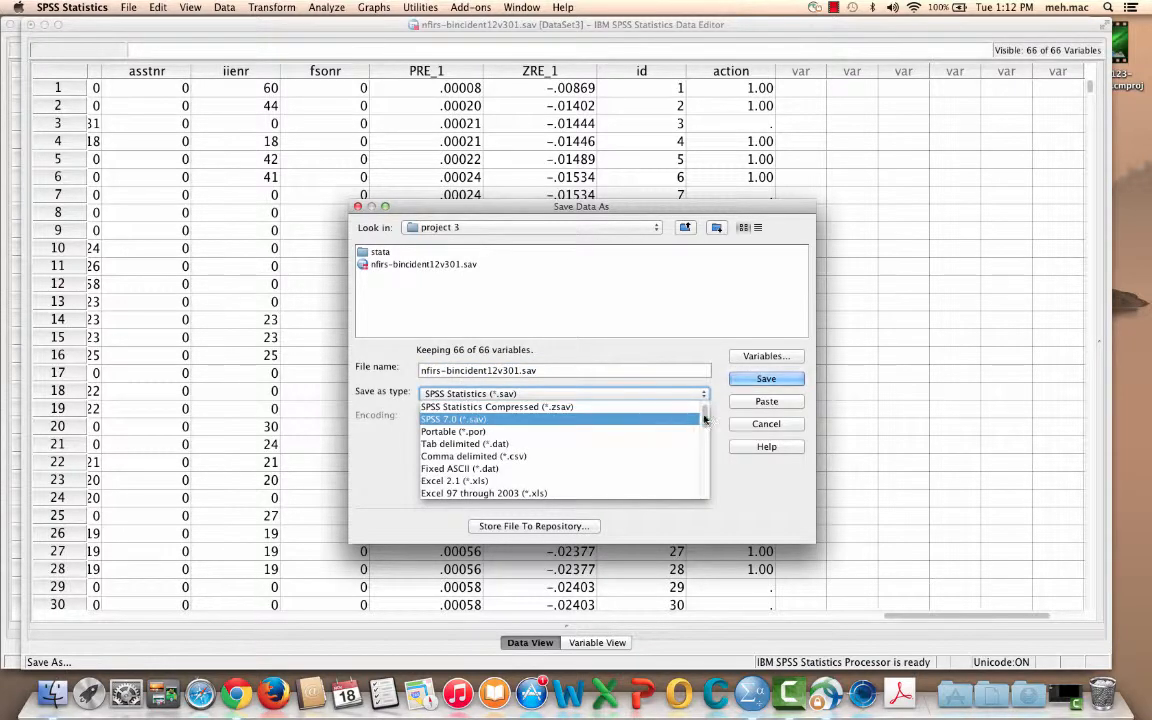
drag(704, 420, 709, 493)
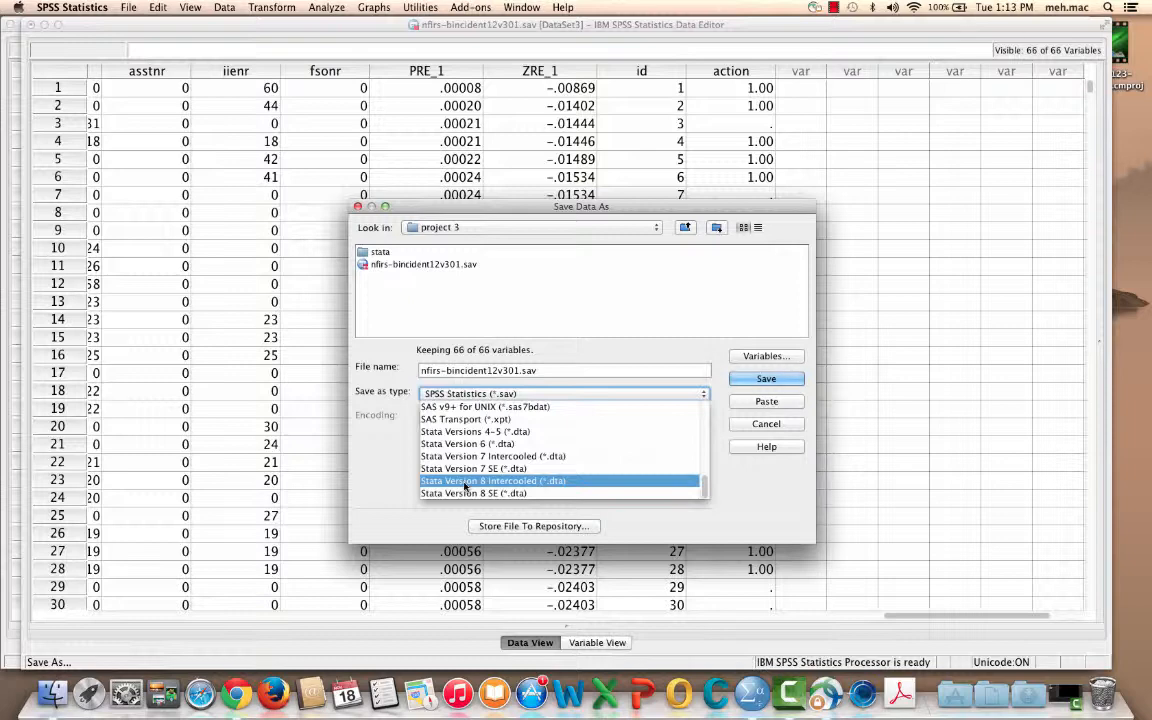
click(465, 483)
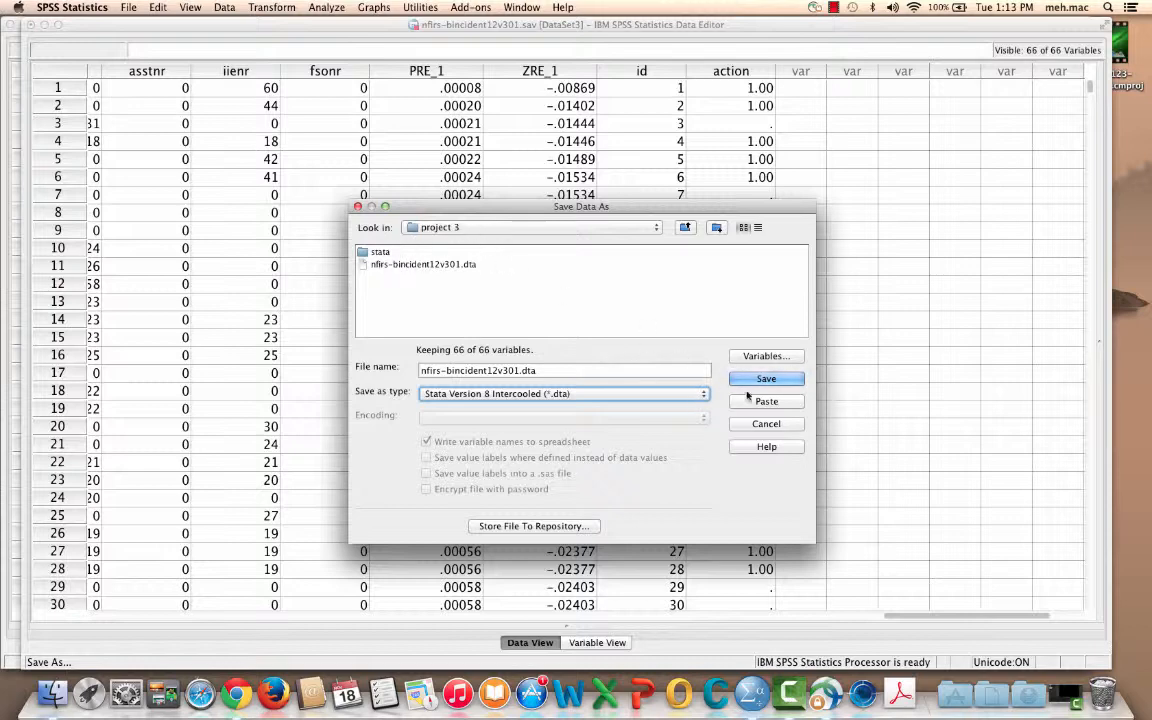
Save the Stata copy as nfirs-bincident12v301.dta in the Desktop folder
click(685, 228)
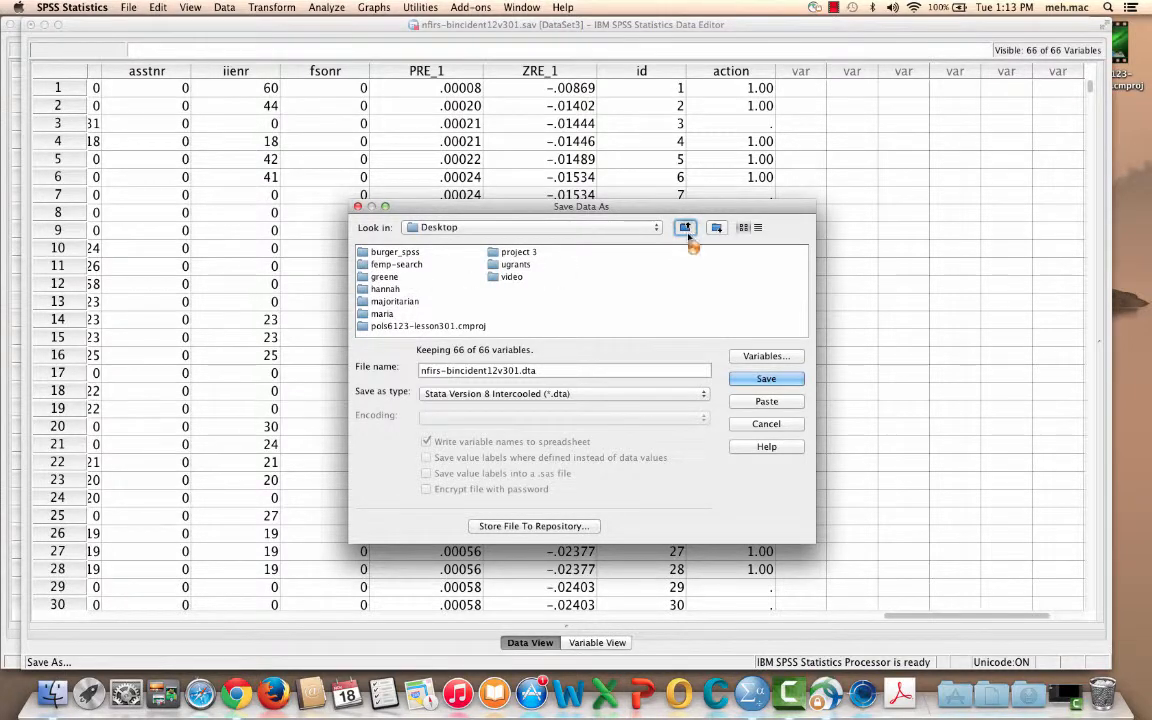
click(687, 231)
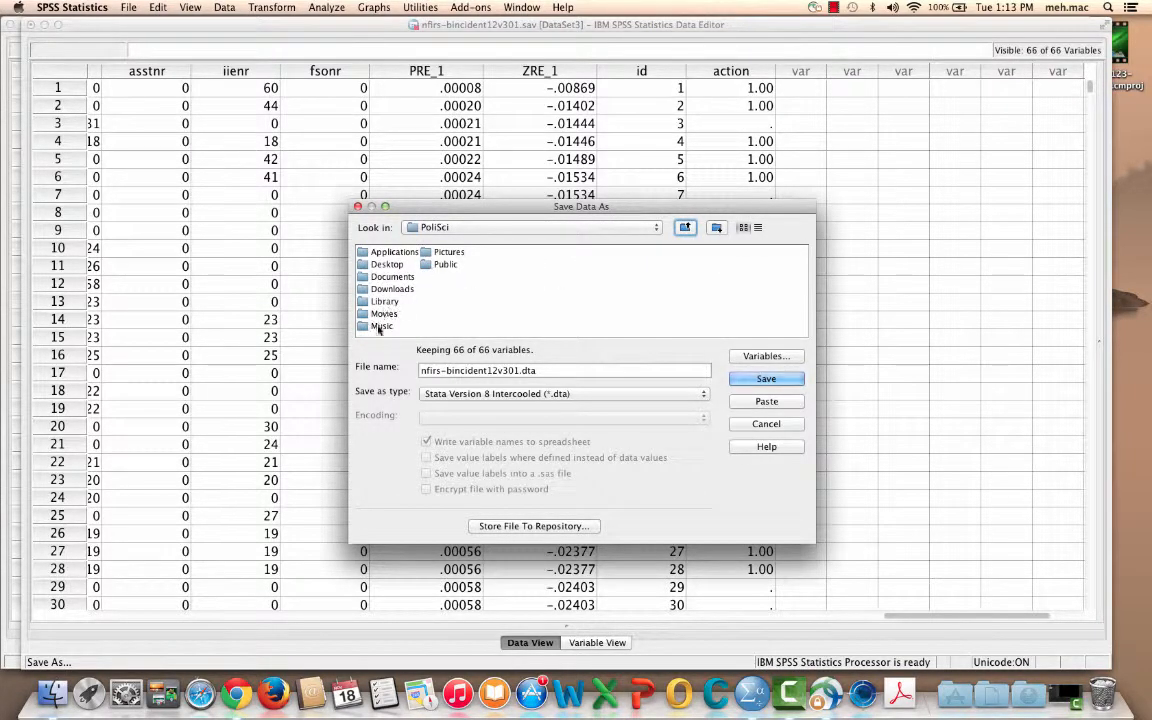
click(385, 264)
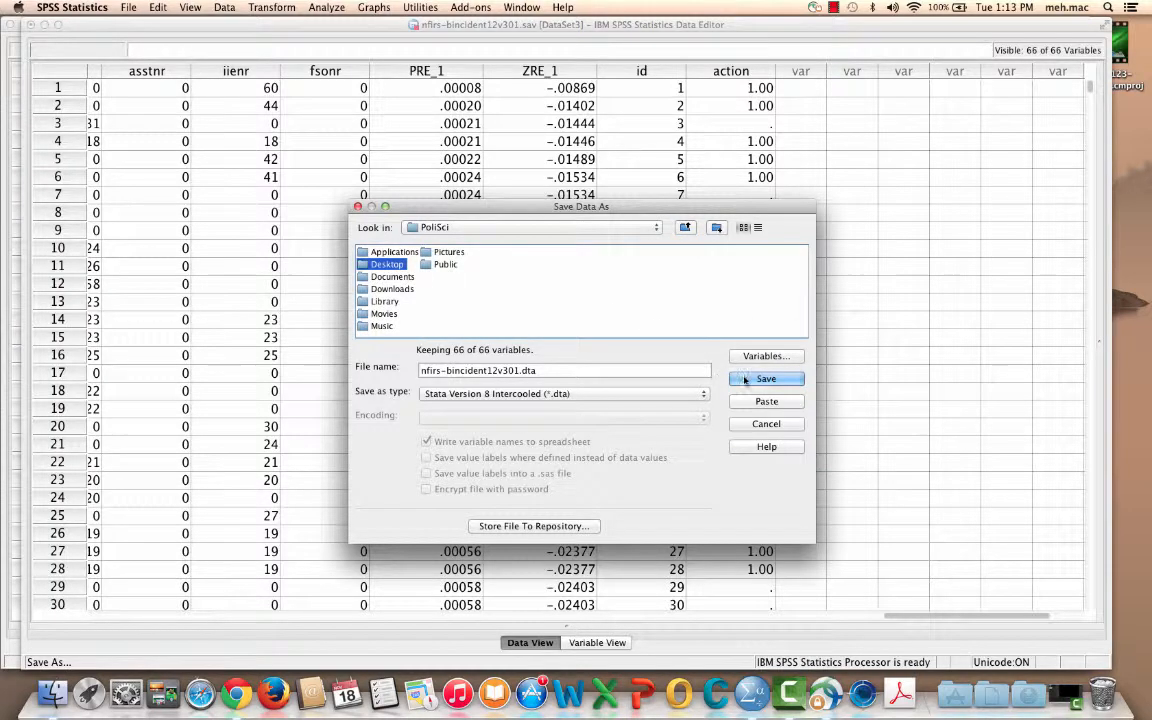
click(365, 265)
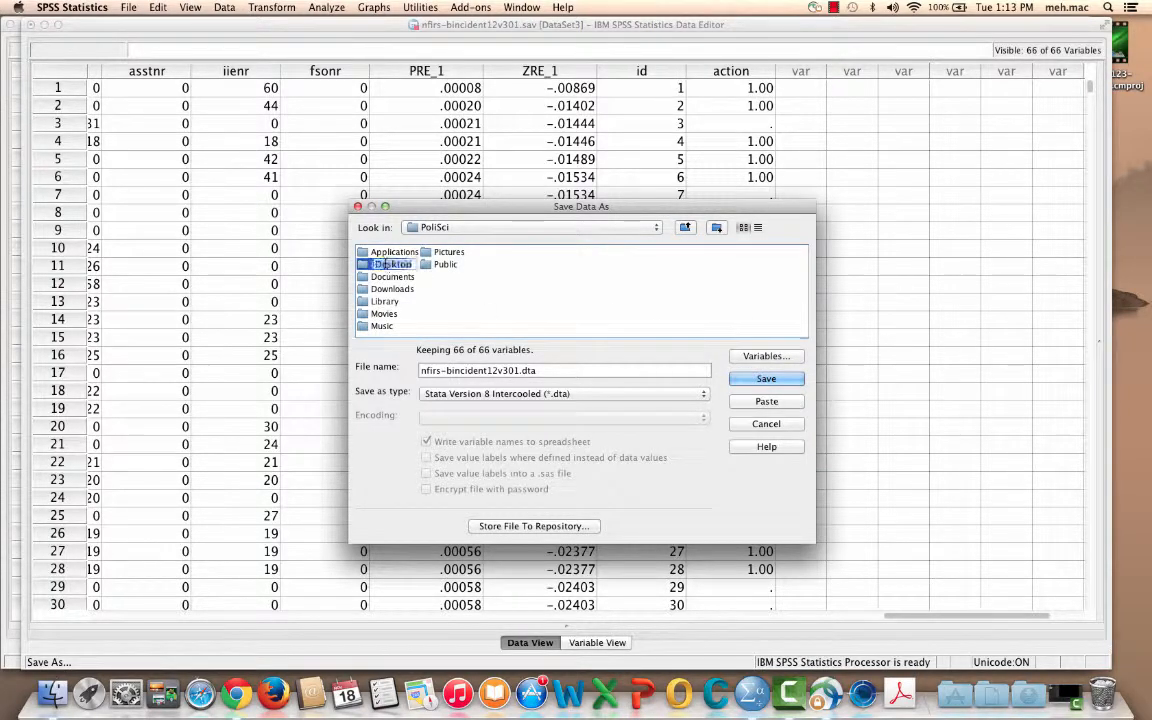
double_click(365, 265)
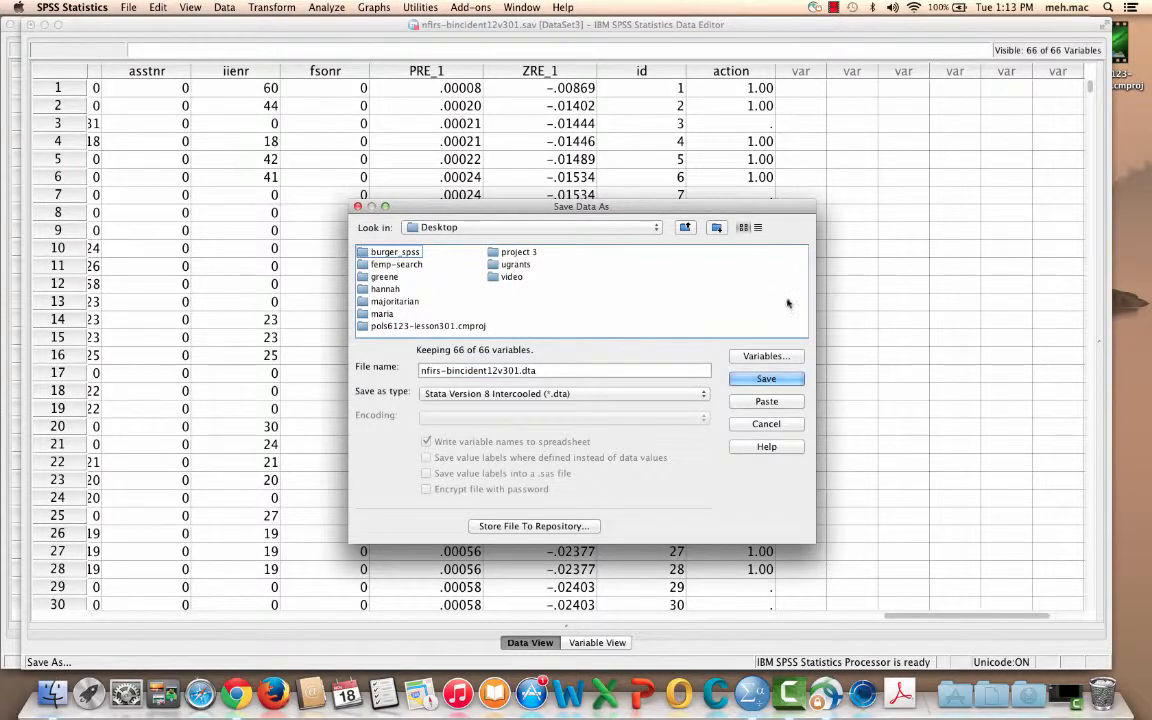
click(767, 379)
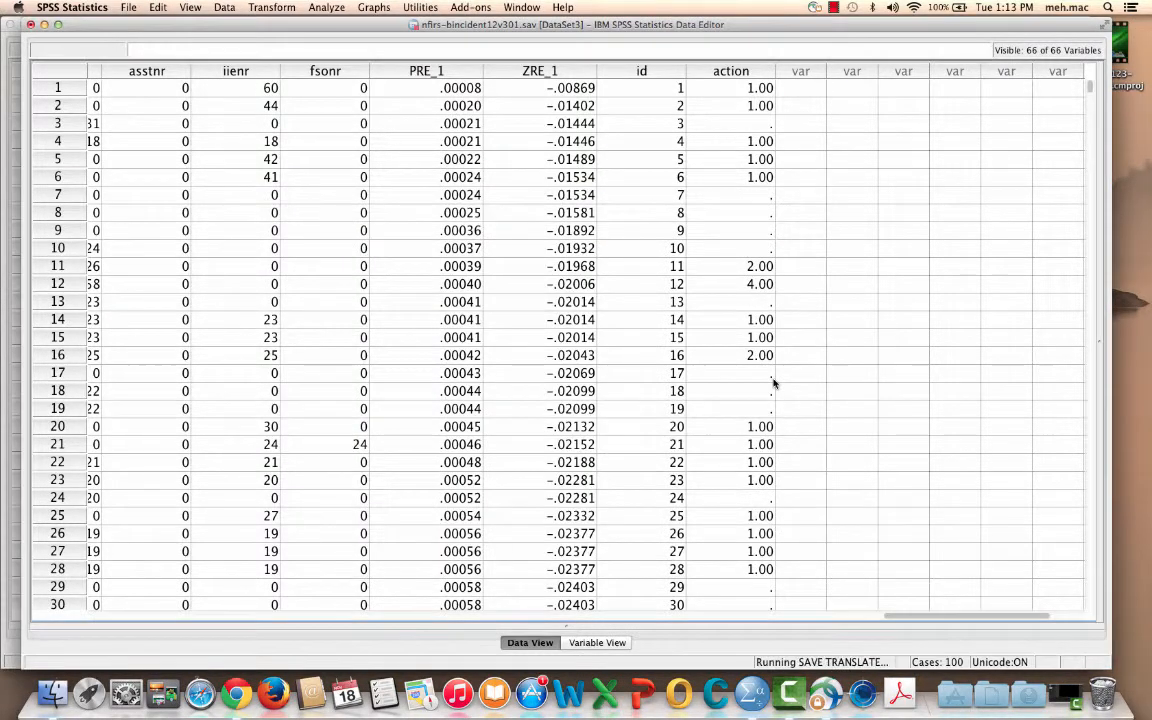
Minimize the nfirs dataset window and close the empty Untitled2 dataset to review the export log
click(45, 24)
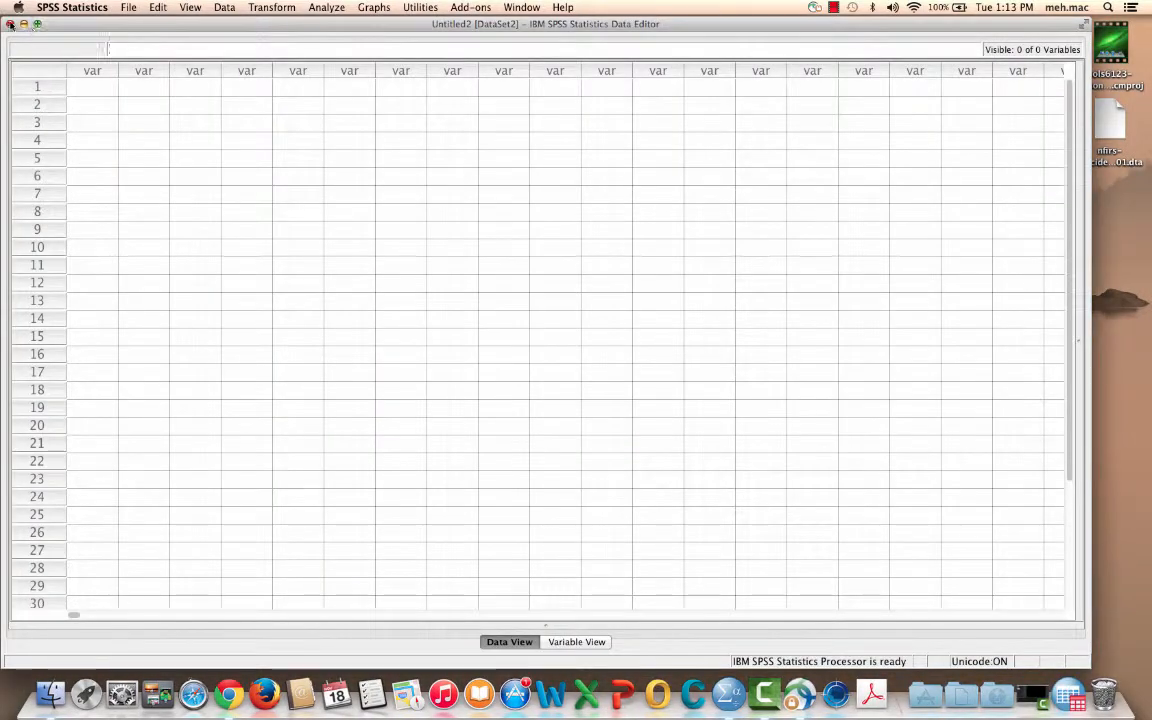
click(10, 24)
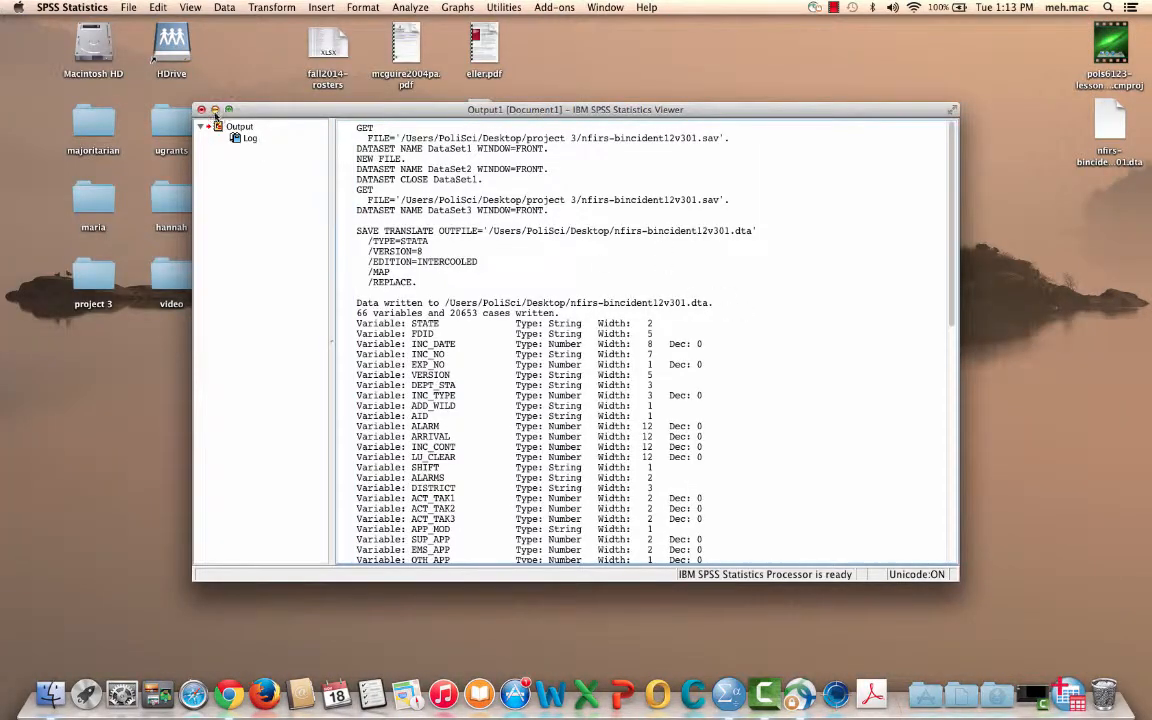
scroll(766, 244, down, 10)
click(768, 245)
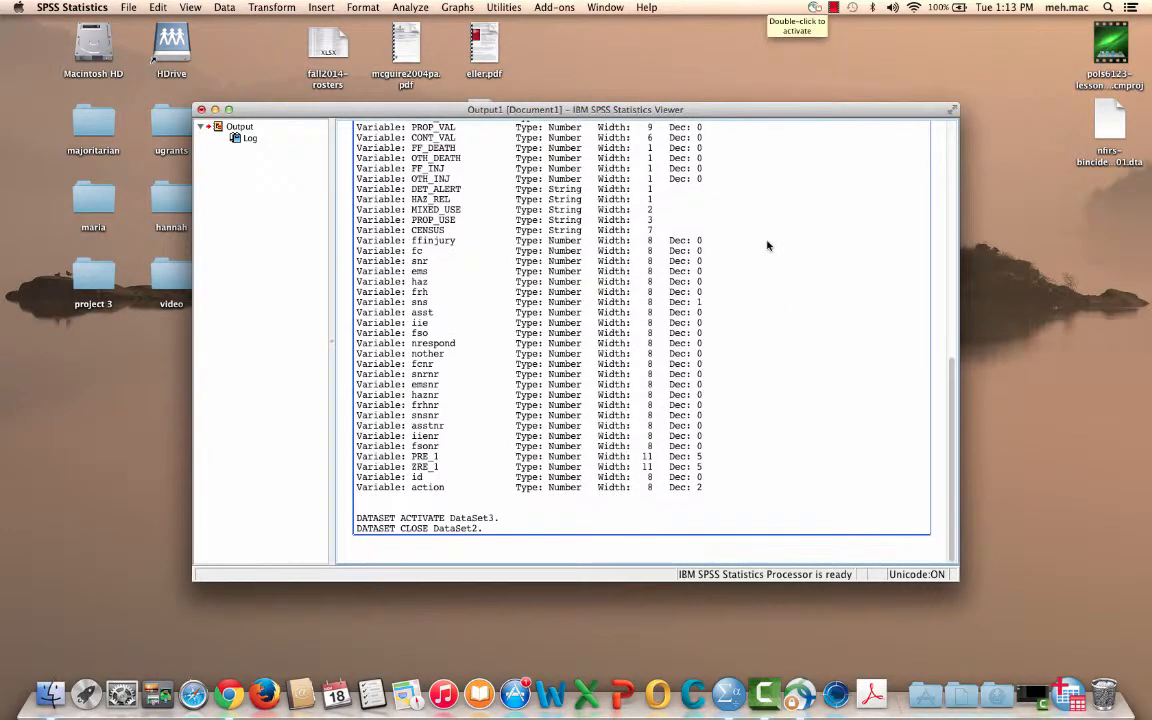
Read the export log from its start to its last lines, and minimize the output viewer
scroll(766, 244, up, 15)
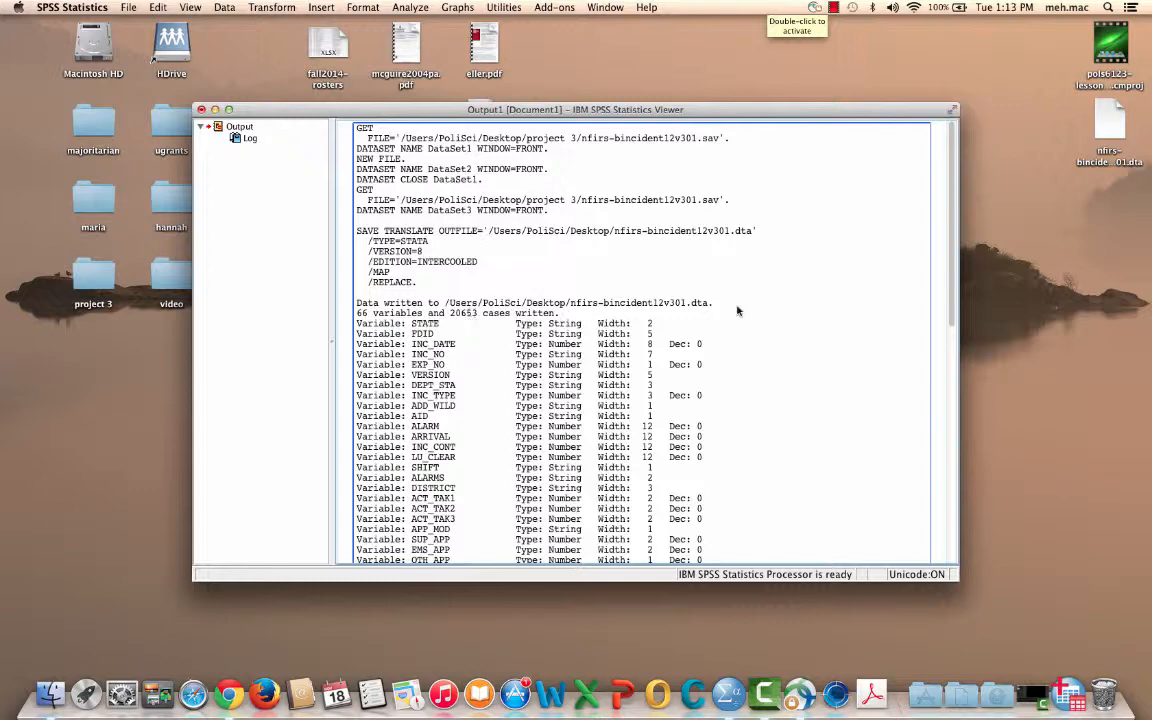
scroll(615, 282, down, 15)
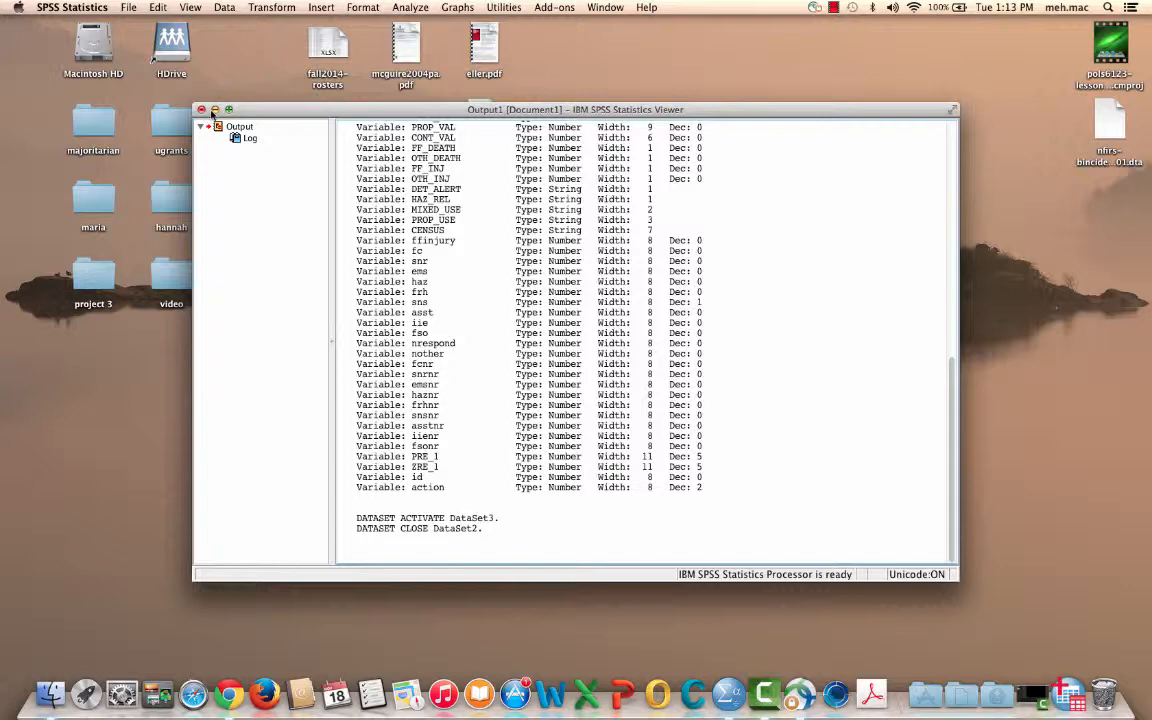
click(214, 109)
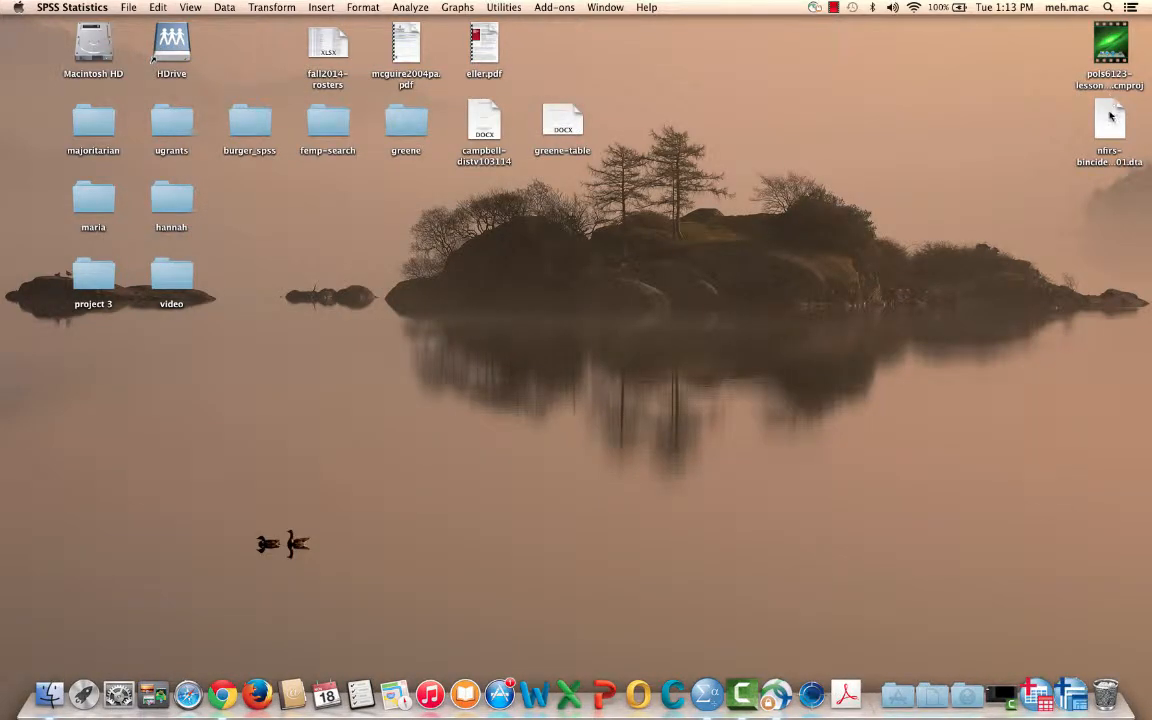
Move the nfirs-bincident12v301.dta file to a clear area of the desktop
drag(1110, 118, 882, 190)
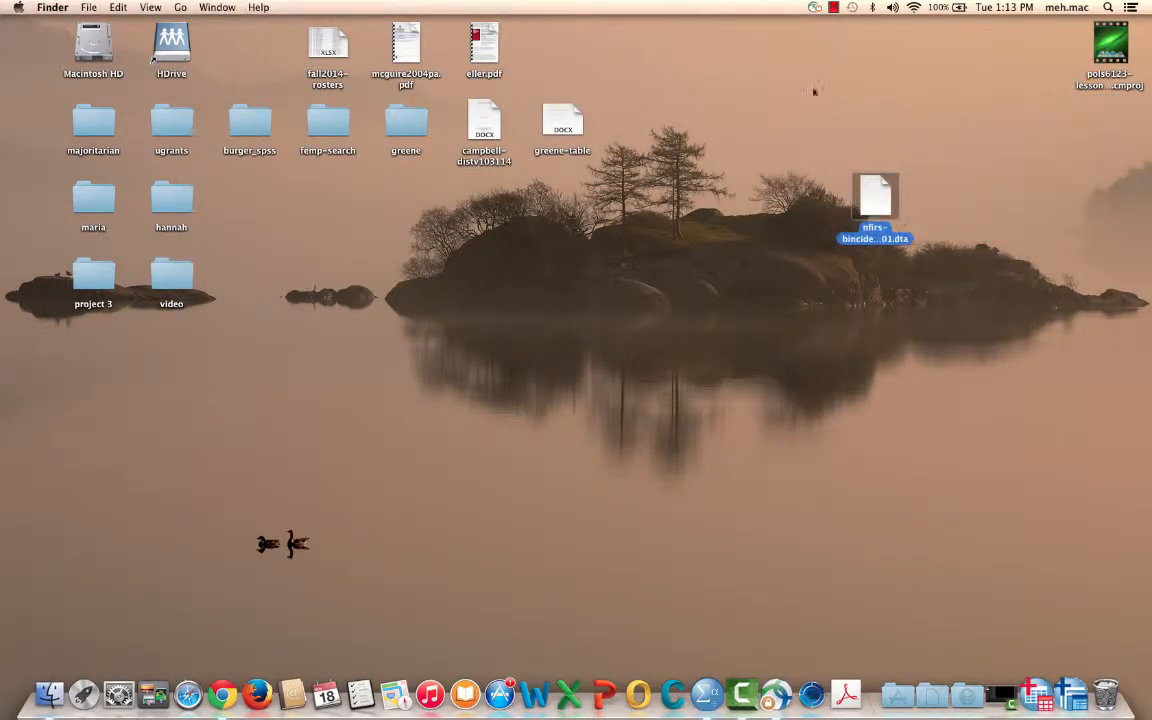
drag(811, 110, 955, 328)
Connect to the HDrive network share as a registered user by entering the account password
click(170, 52)
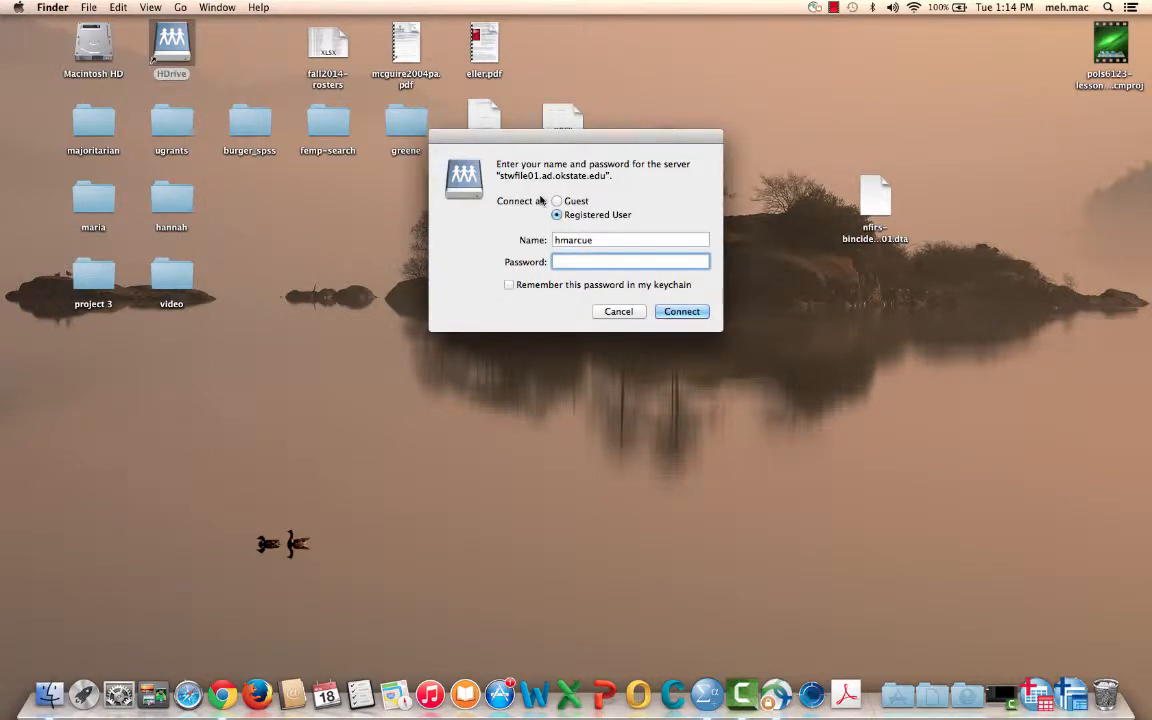
text(••••••••)
key(Return)
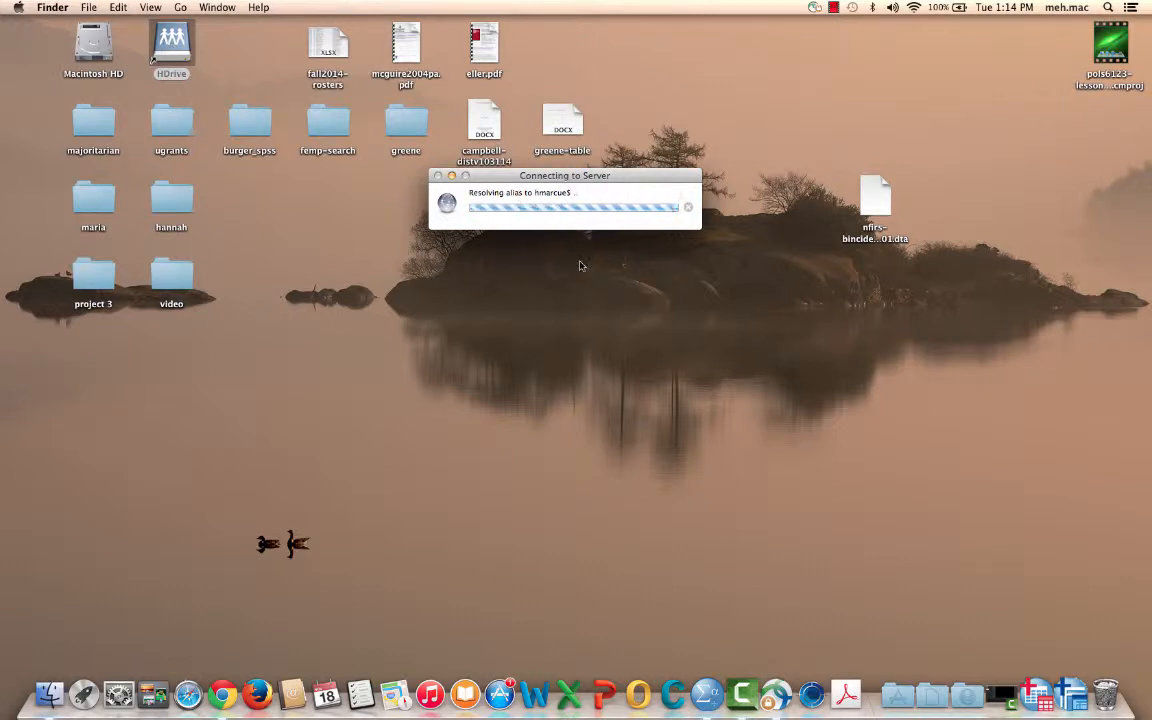
click(833, 7)
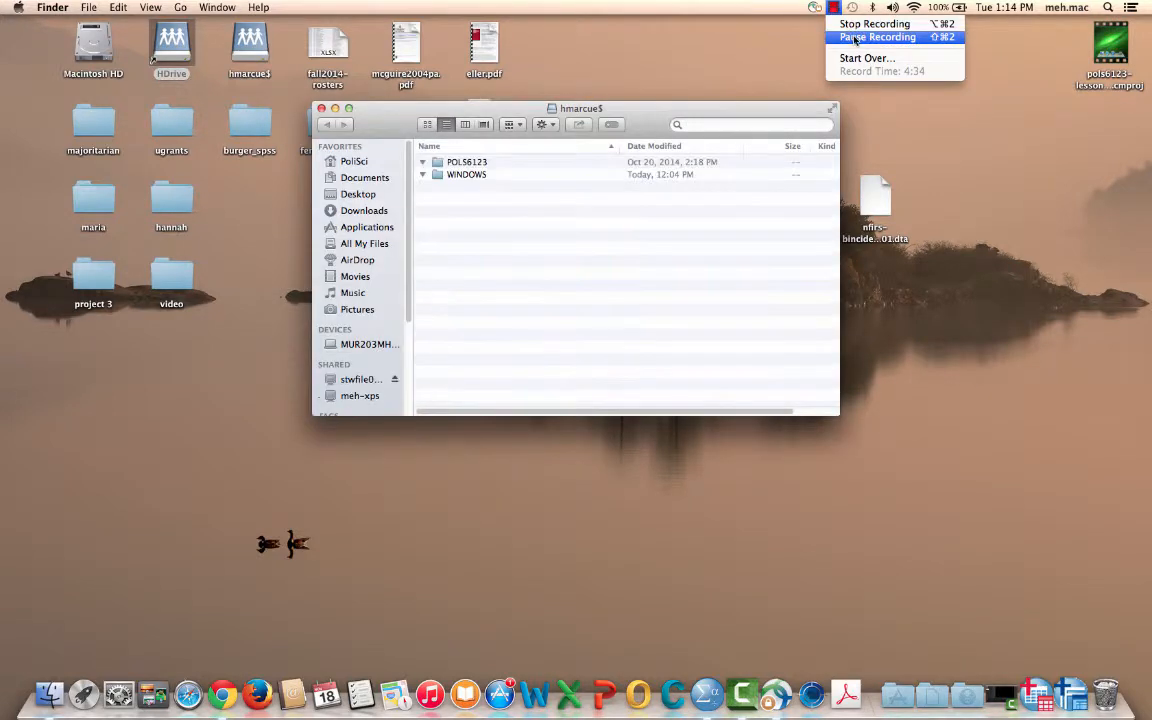
click(733, 62)
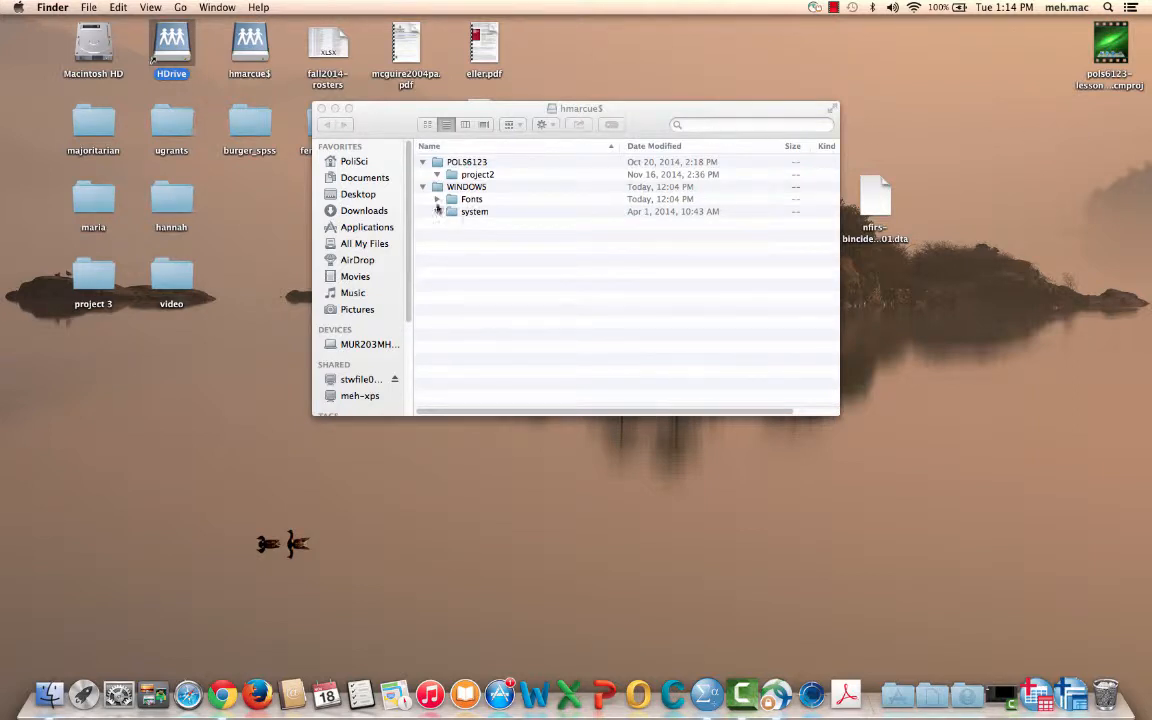
Collapse the WINDOWS, project2 and POLS6123 folders in the network drive's file list
click(422, 187)
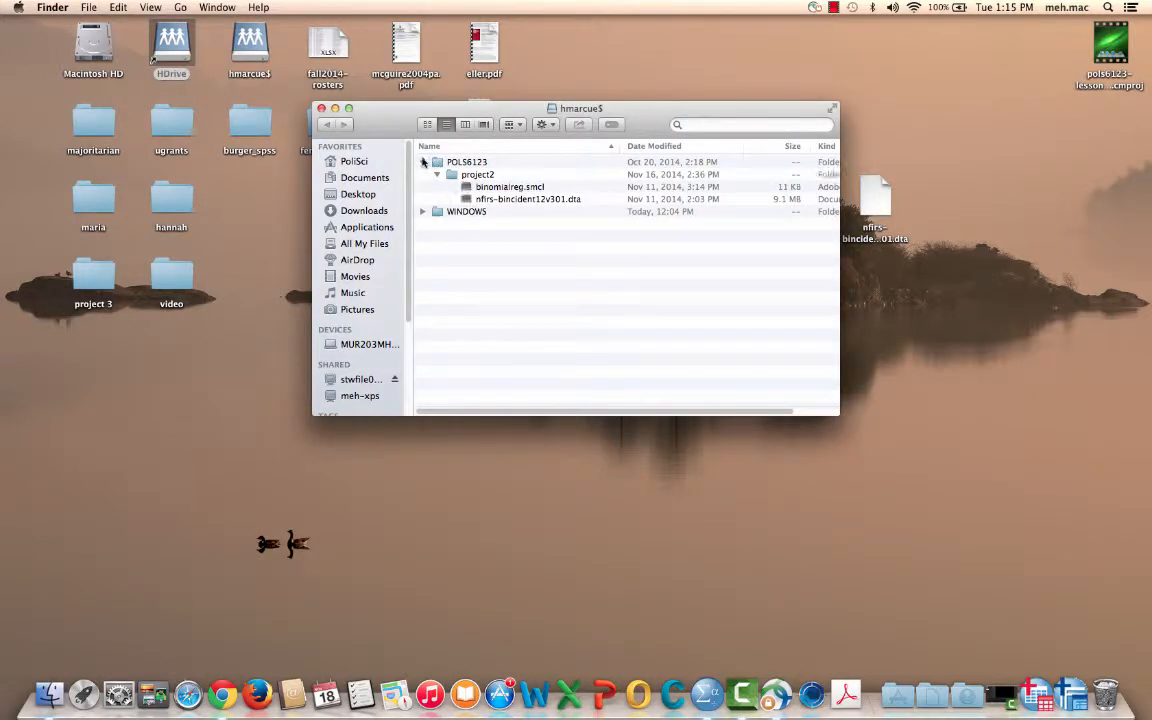
click(422, 161)
click(422, 162)
click(436, 175)
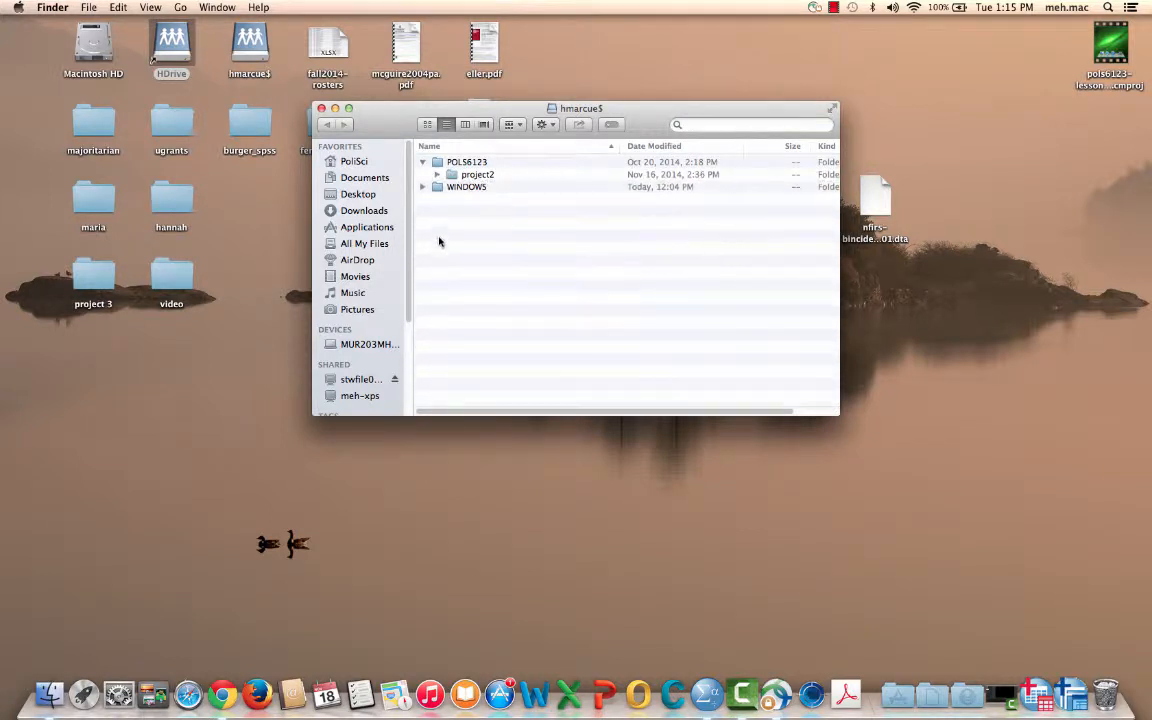
click(423, 163)
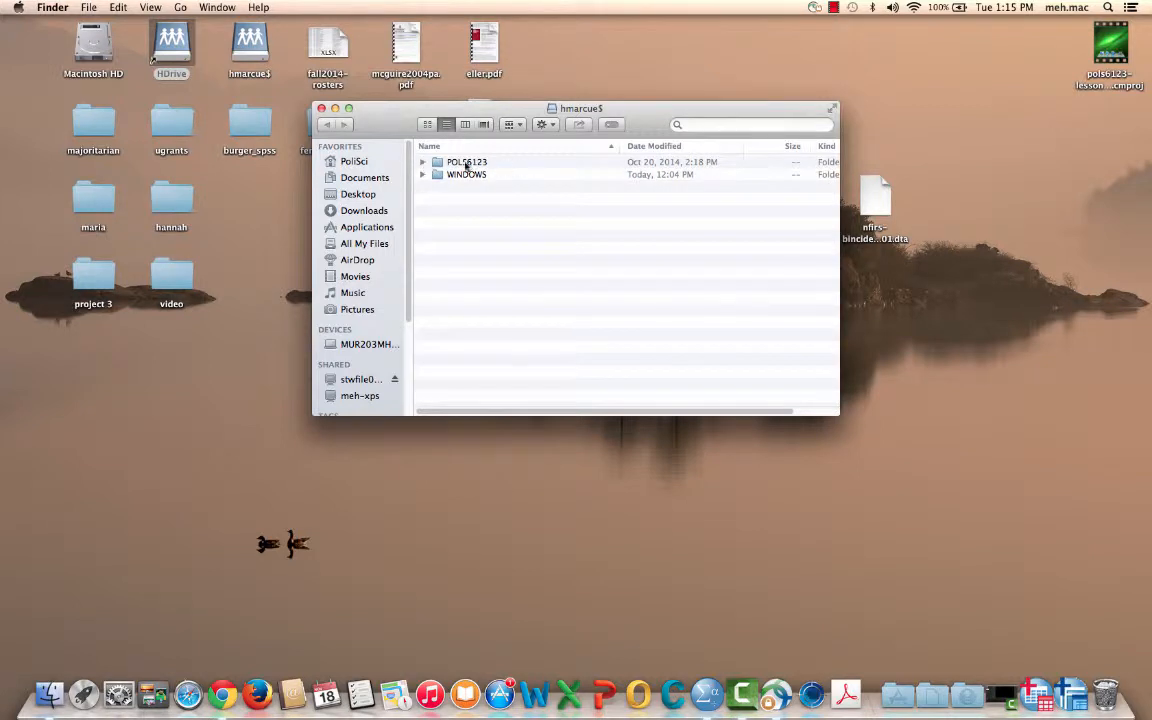
Create a new folder named project3 at the top level of the network drive
right_click(468, 207)
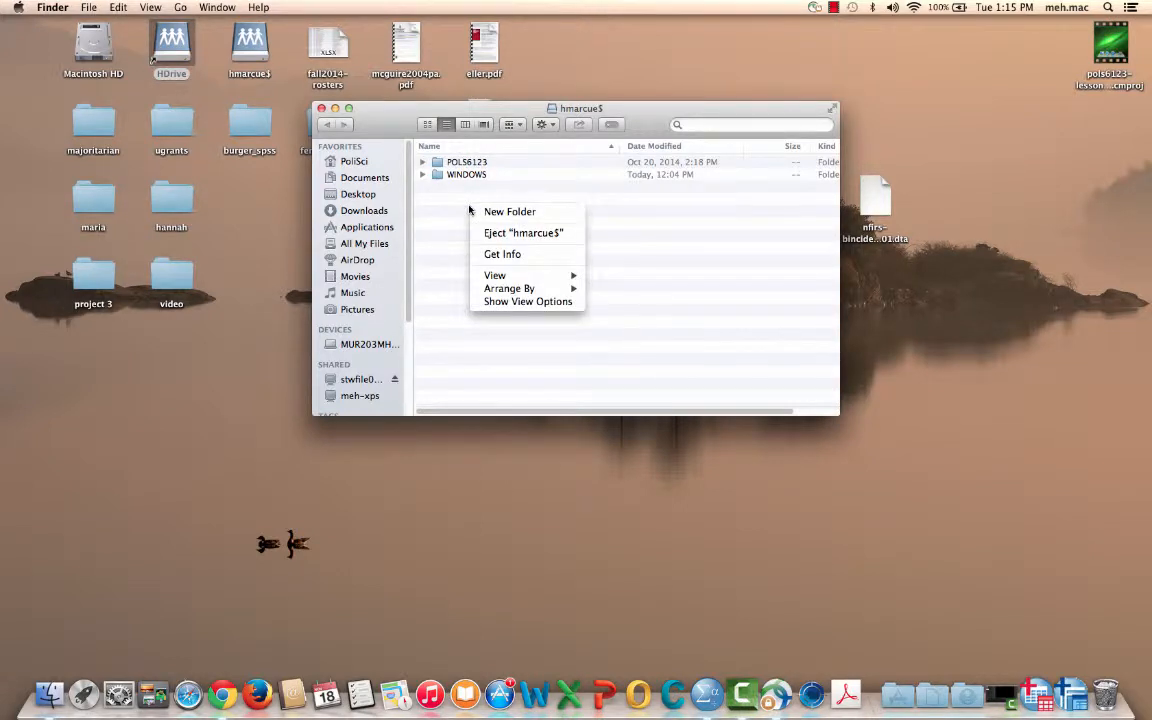
click(496, 211)
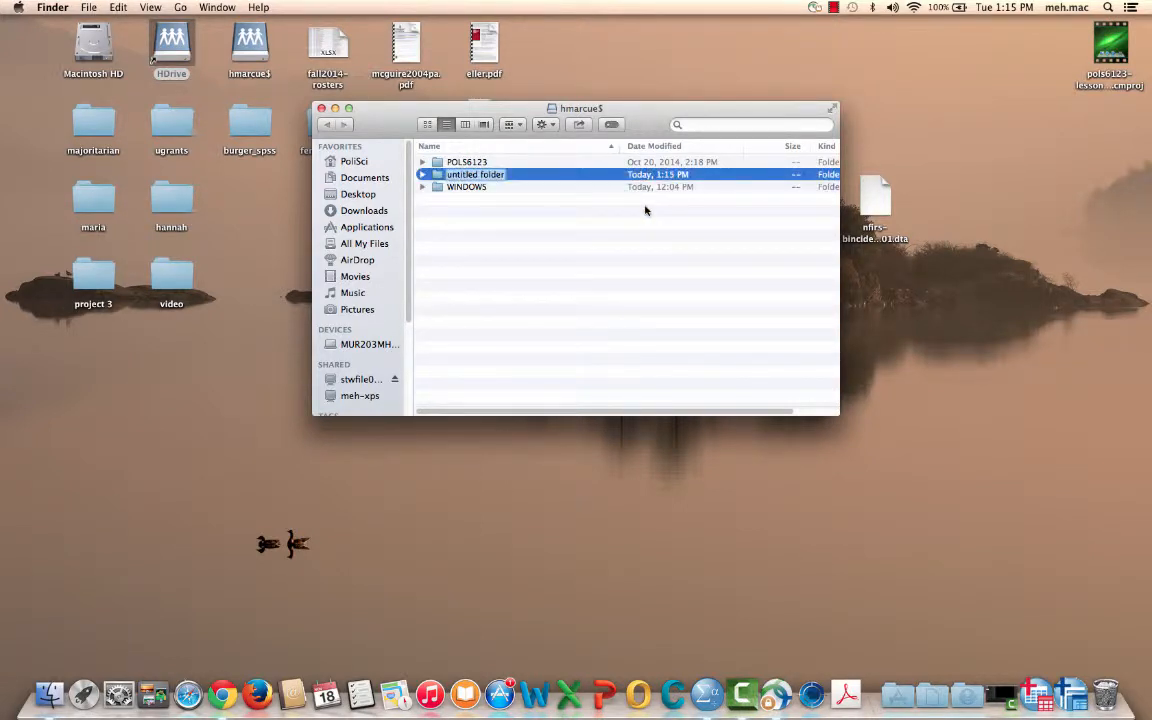
text(F)
text(roject3)
key(Return)
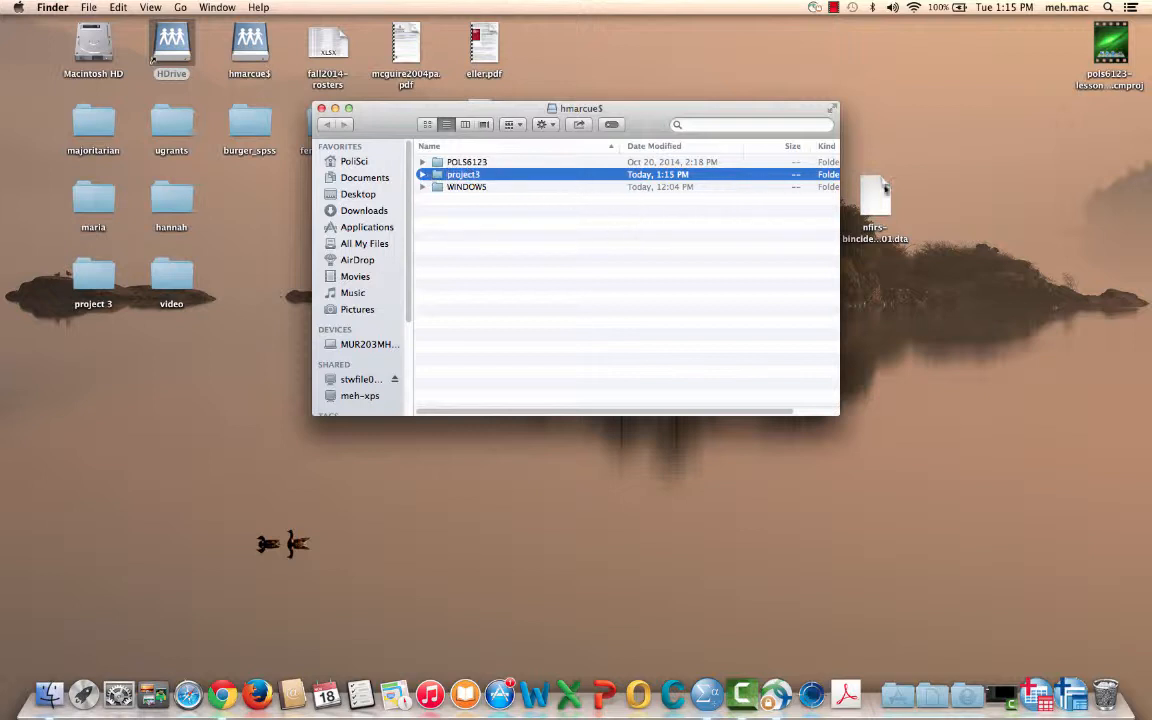
Copy nfirs-bincident12v301.dta from the desktop into the project3 folder on the network drive
drag(884, 188, 442, 177)
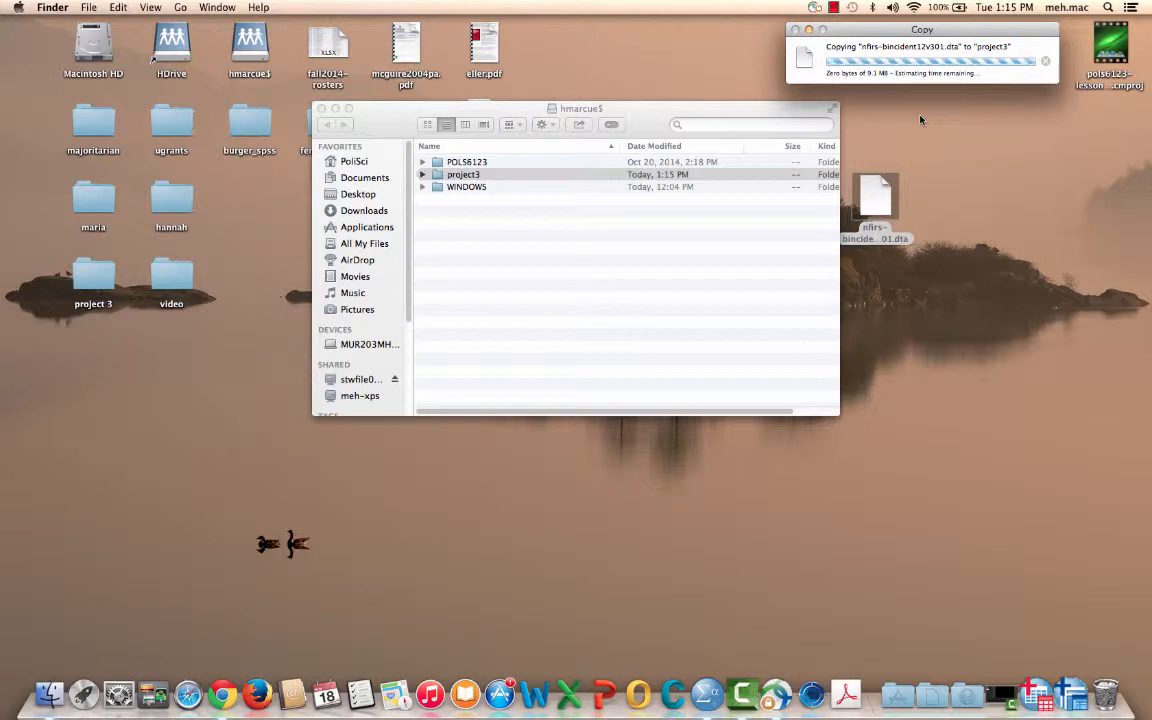
click(833, 7)
click(876, 37)
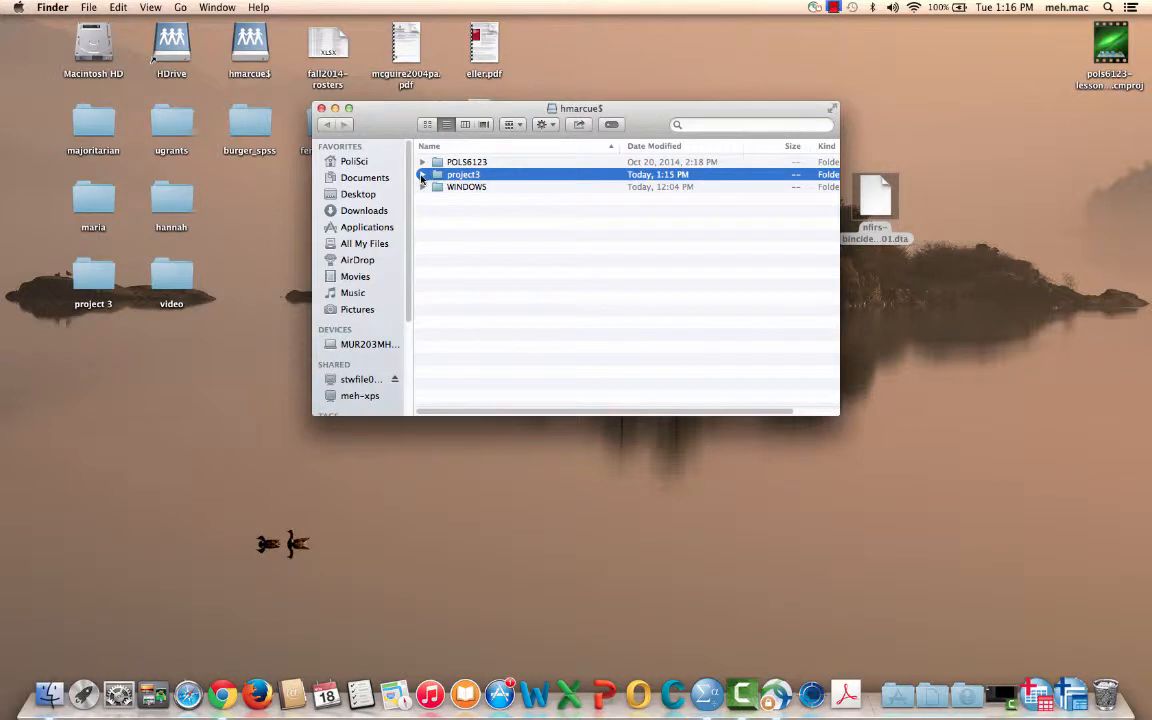
Check the contents of the project3 folder for the copied file, and close the network drive window
click(422, 174)
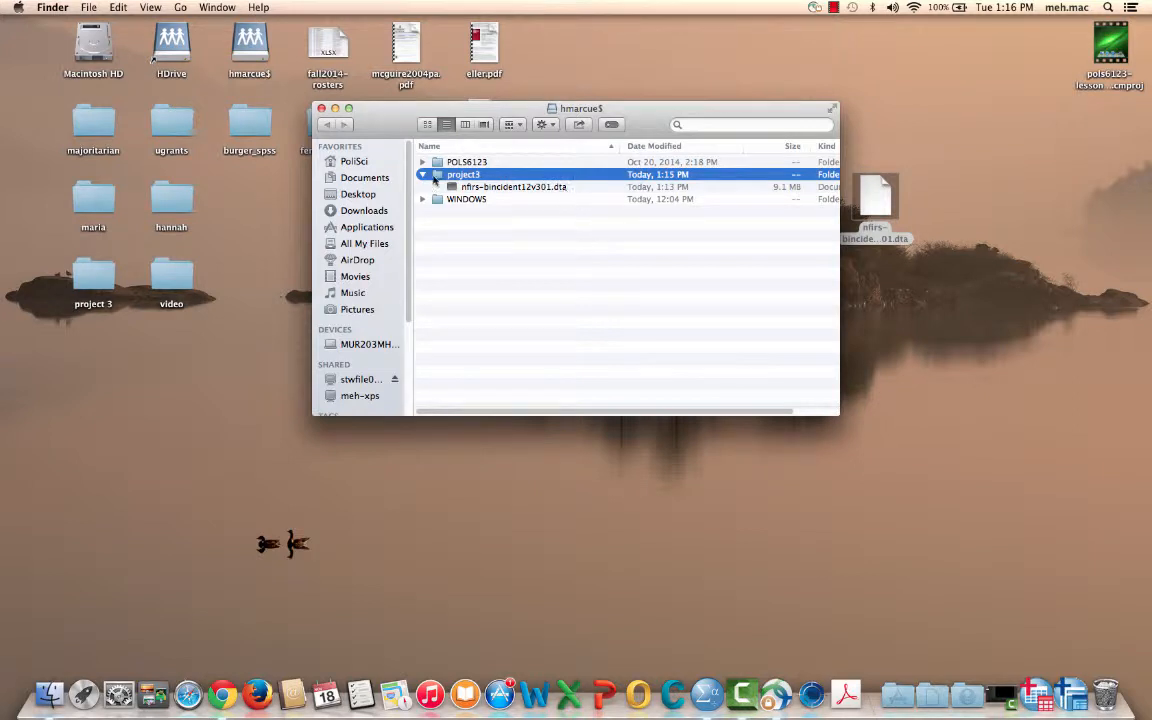
key(Left)
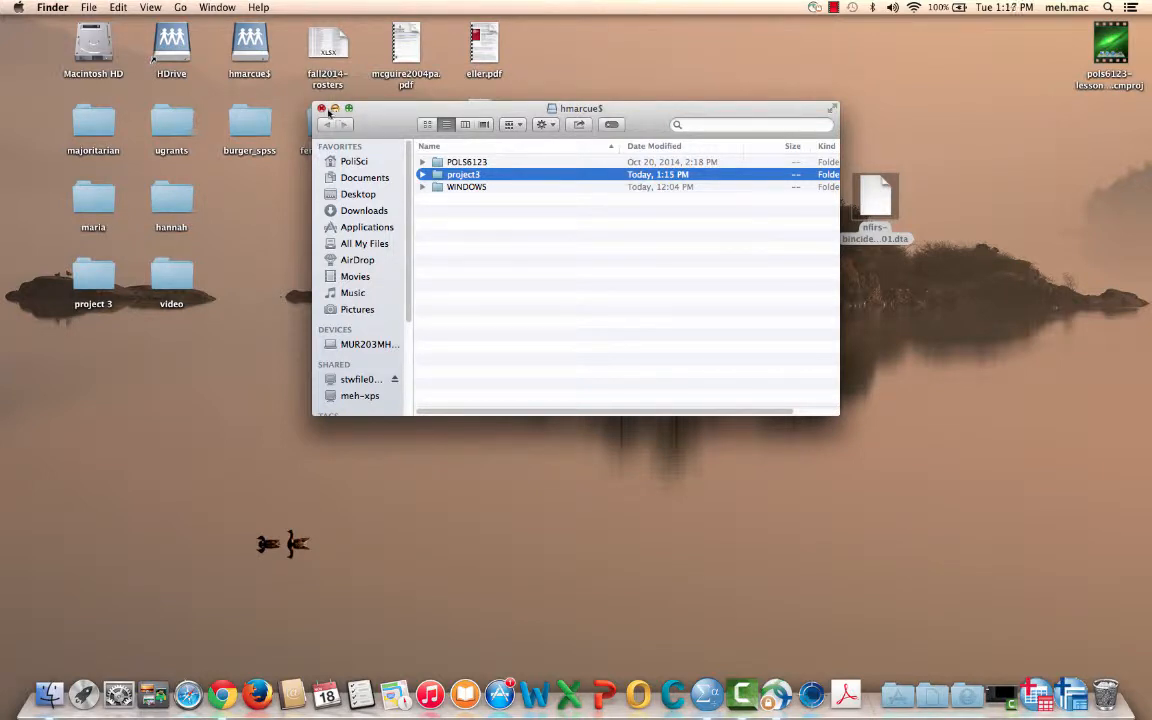
click(321, 108)
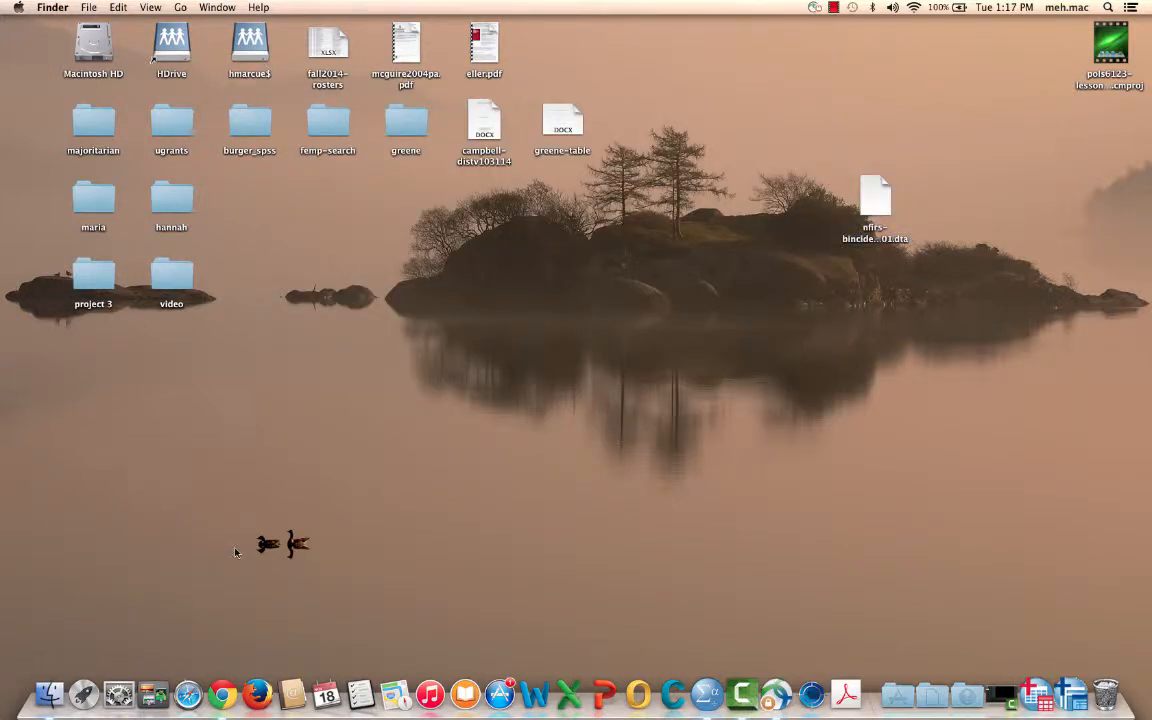
Launch Microsoft Remote Desktop from the Applications folder and dismiss its release notes
click(47, 697)
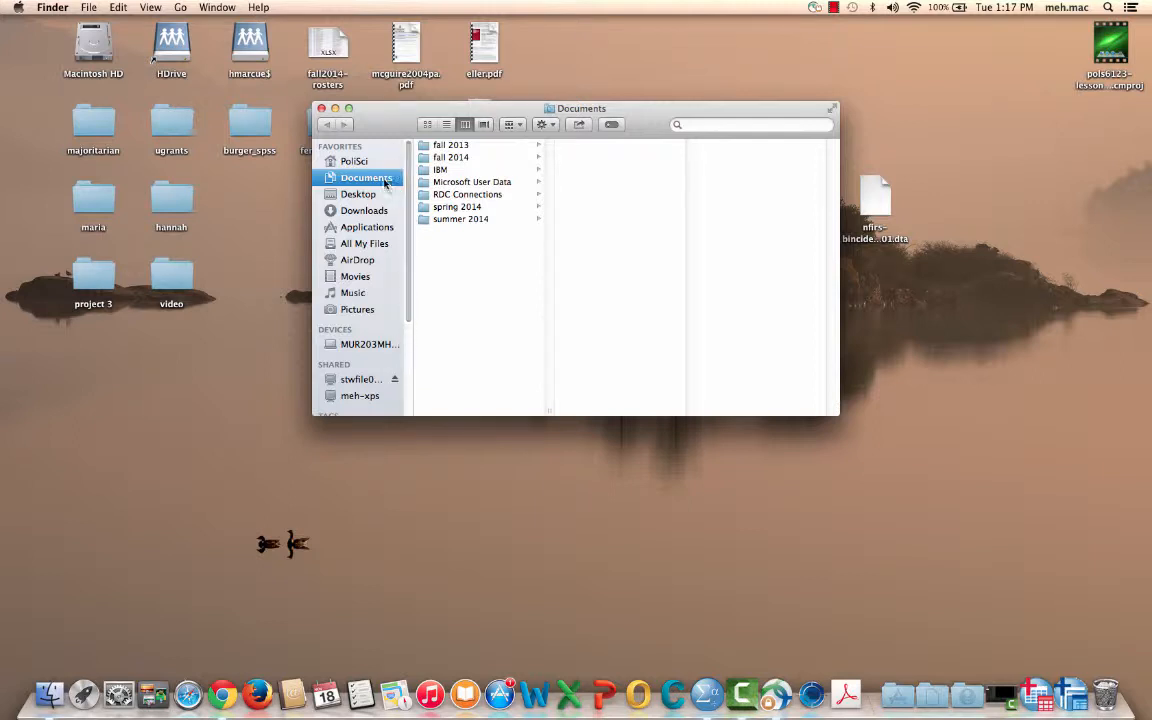
click(368, 228)
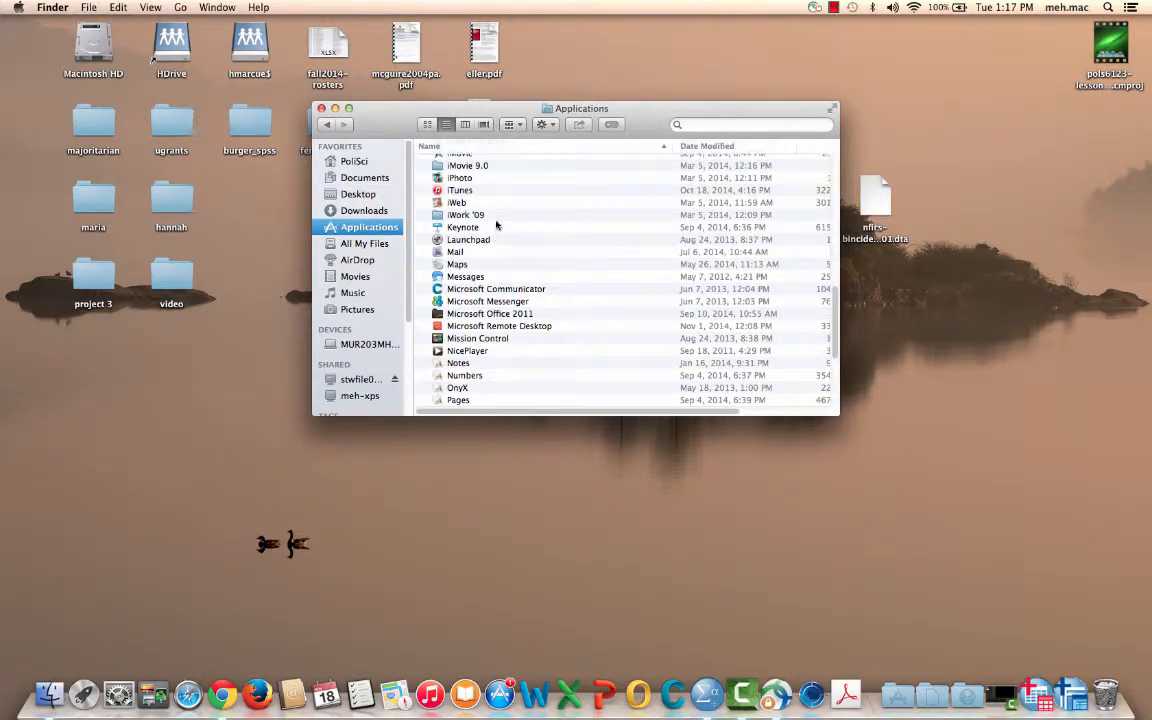
click(507, 328)
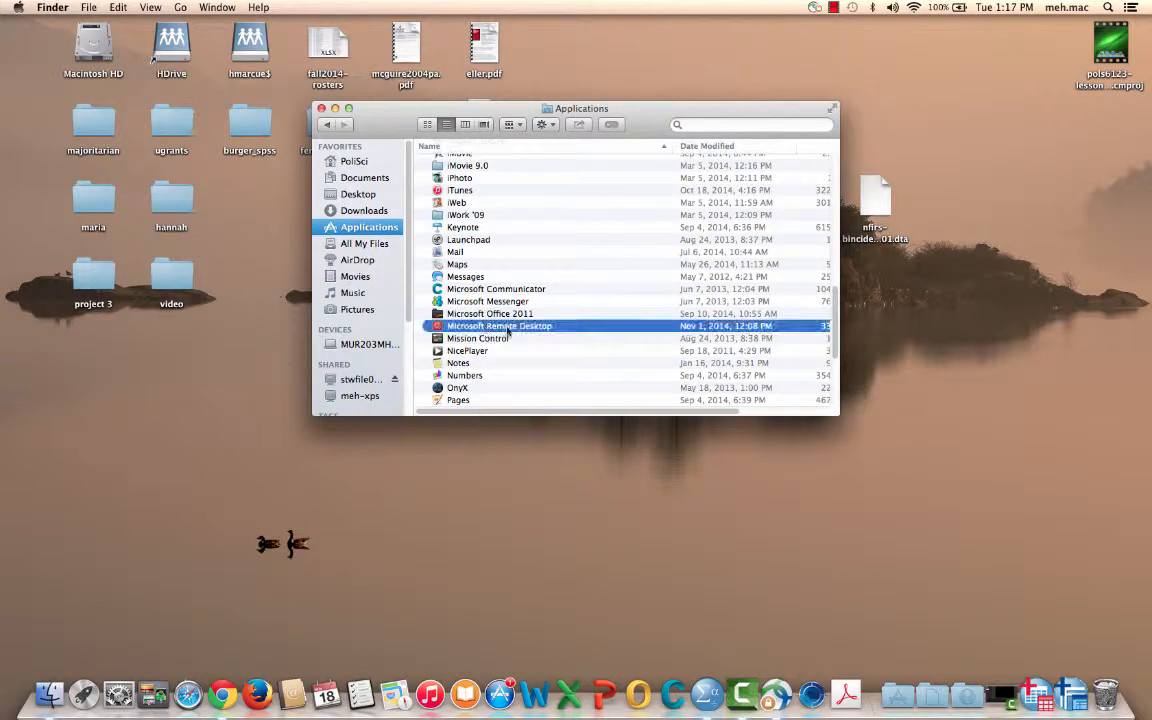
double_click(507, 330)
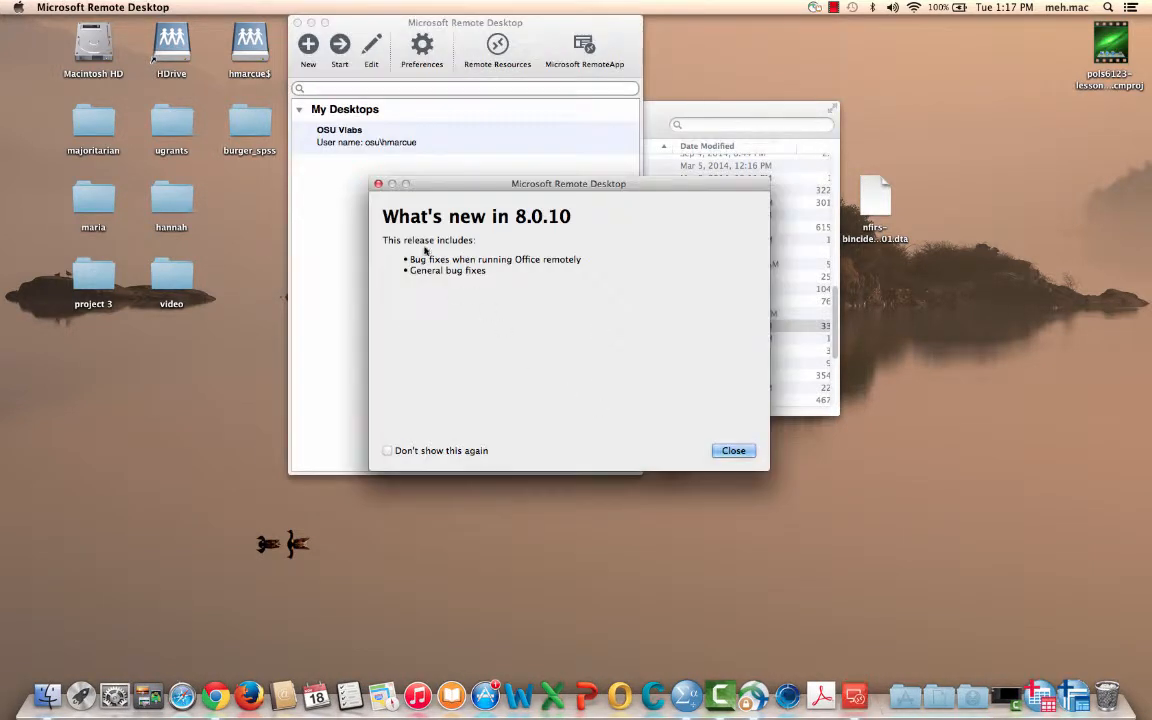
click(738, 451)
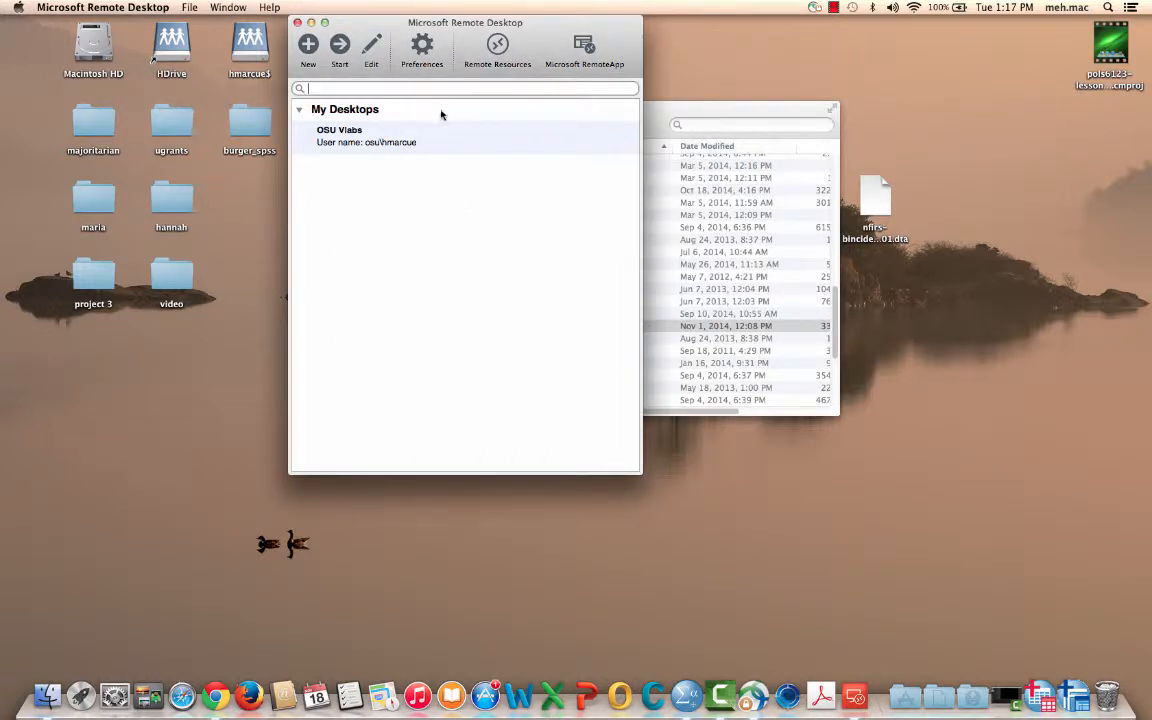
Connect to the OSU Vlabs remote desktop and continue past the certificate verification
click(346, 140)
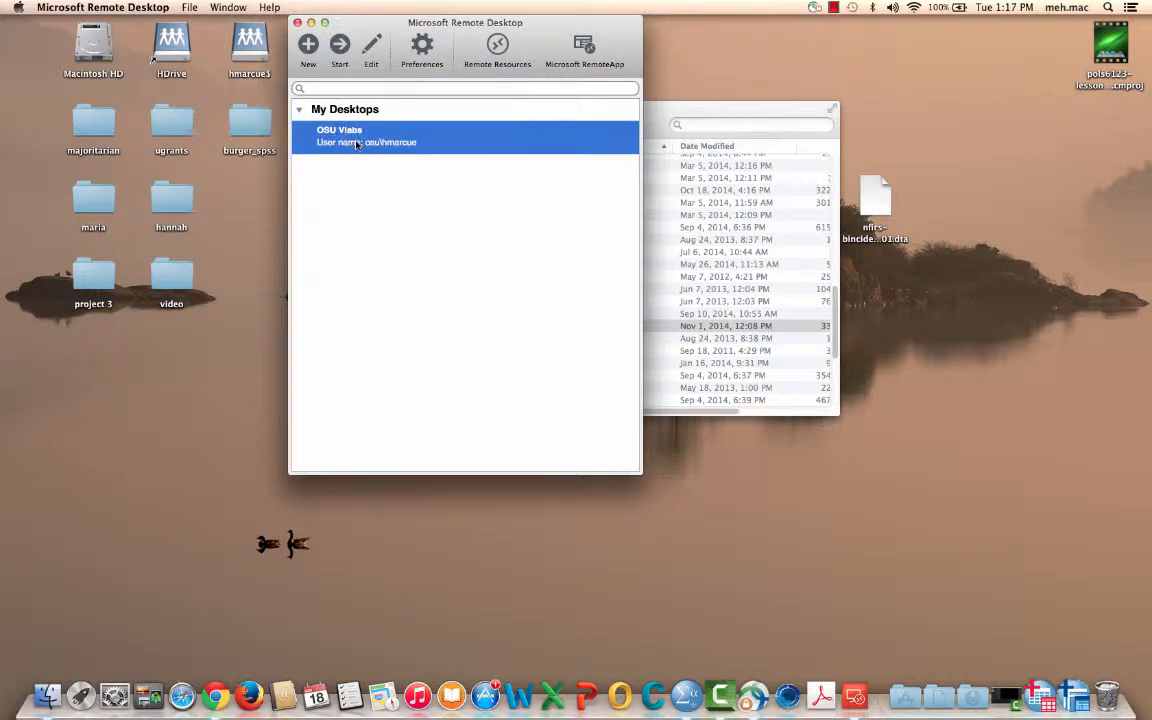
double_click(355, 143)
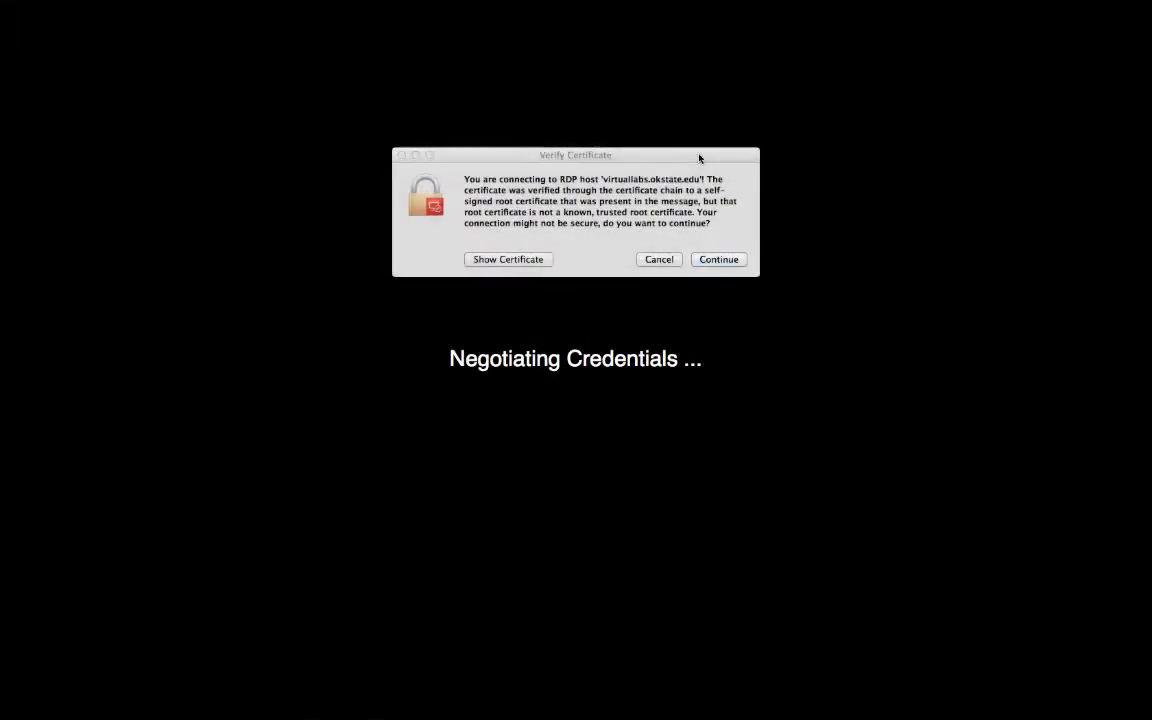
click(733, 262)
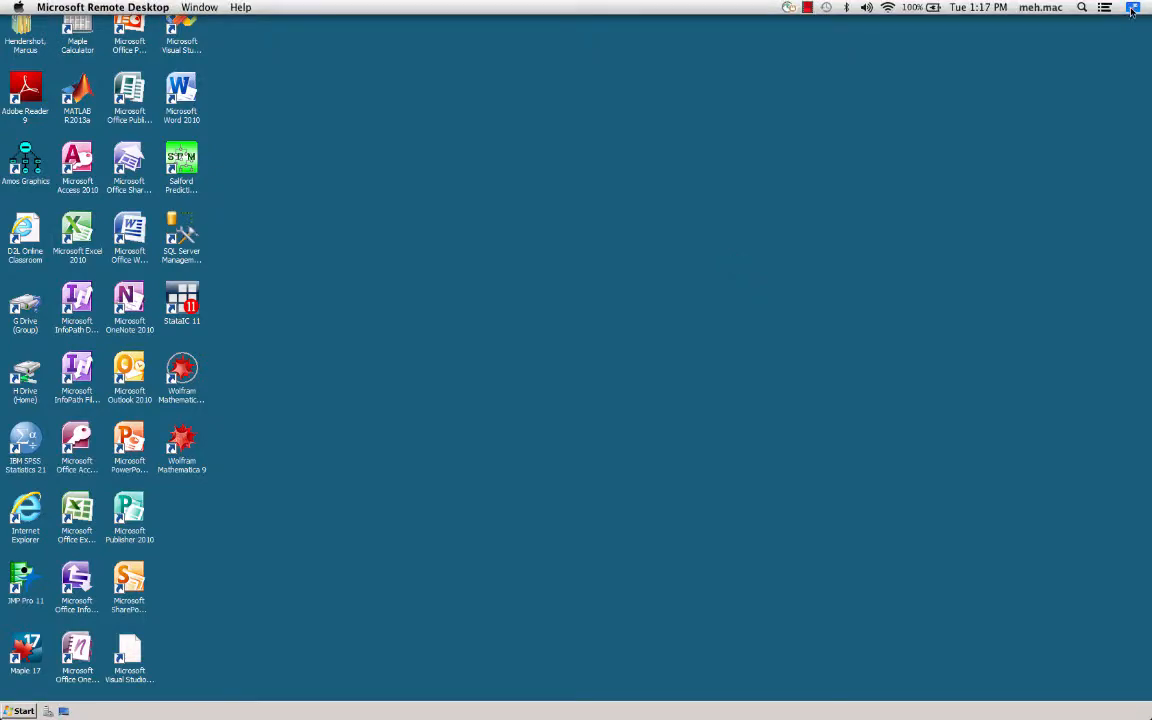
Take the OSU Vlabs session out of full screen and minimize it together with the connection list and Applications windows
key(super+ctrl+f)
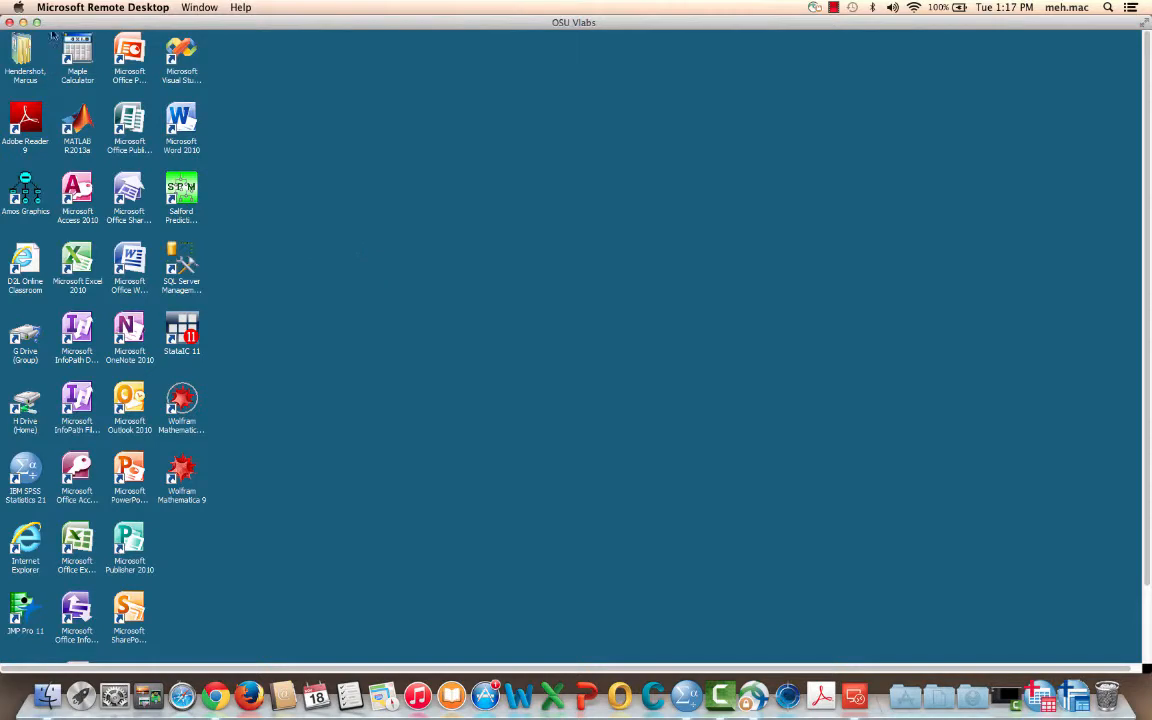
click(22, 22)
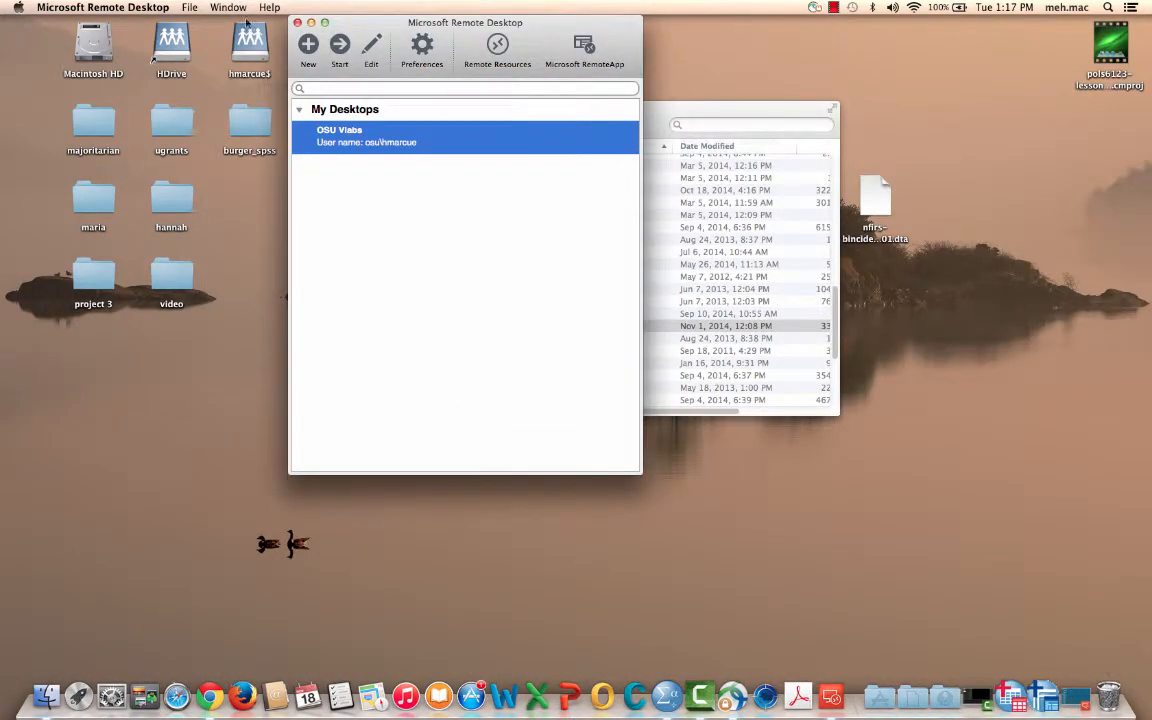
click(311, 22)
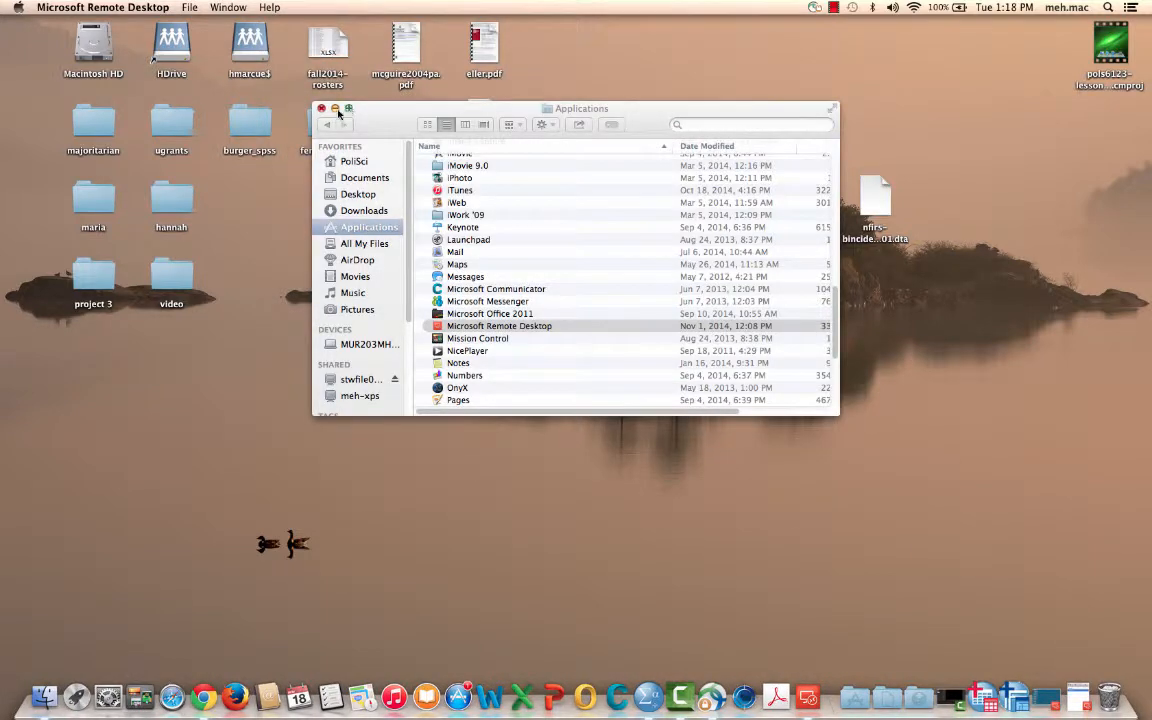
click(335, 108)
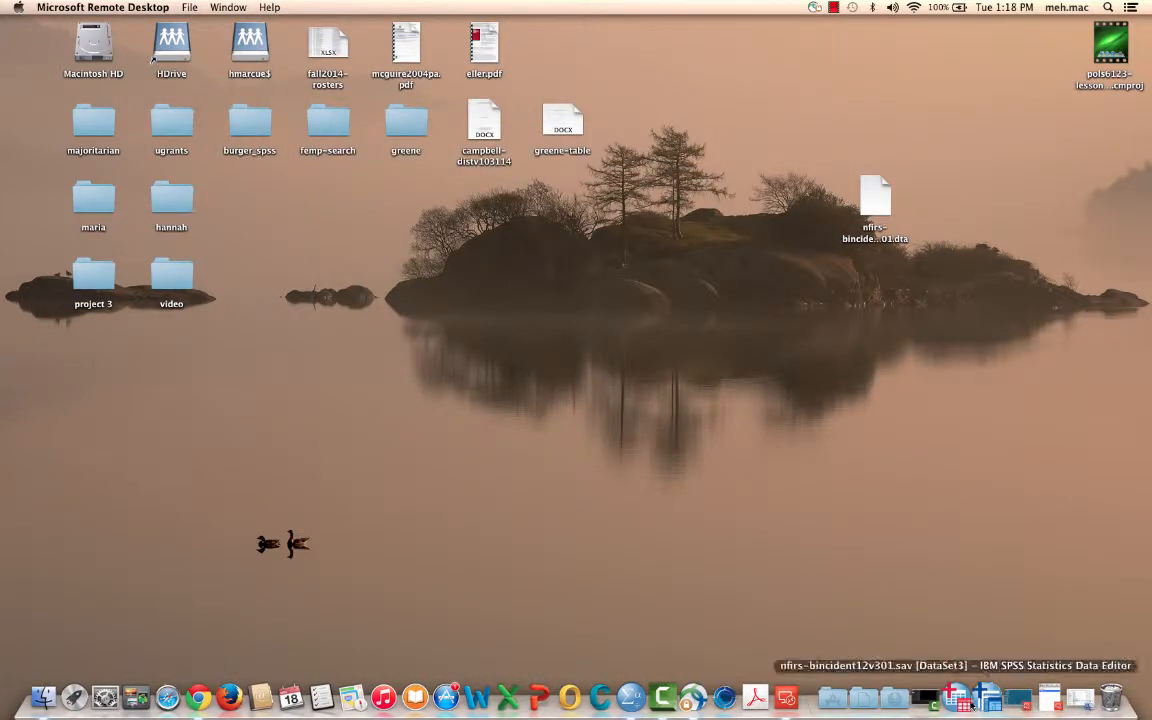
Start StataIC 11 in the restored OSU Vlabs session and allocate 1 GB of memory with the command set mem 1g
click(1017, 703)
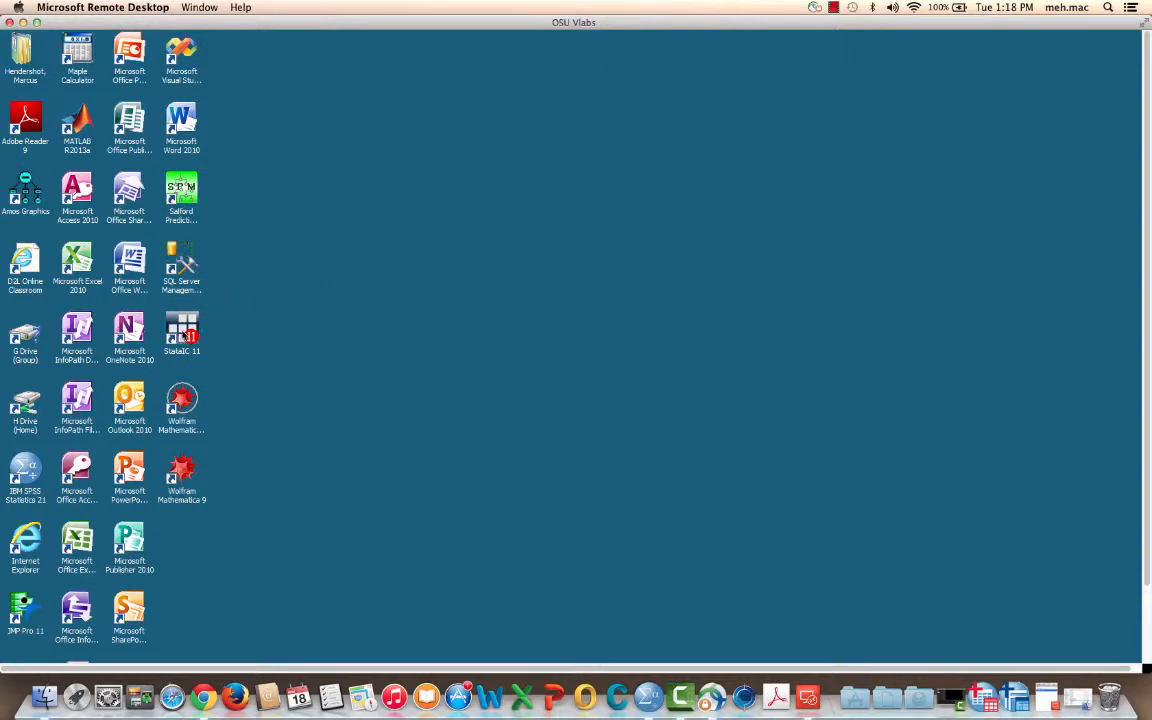
double_click(182, 332)
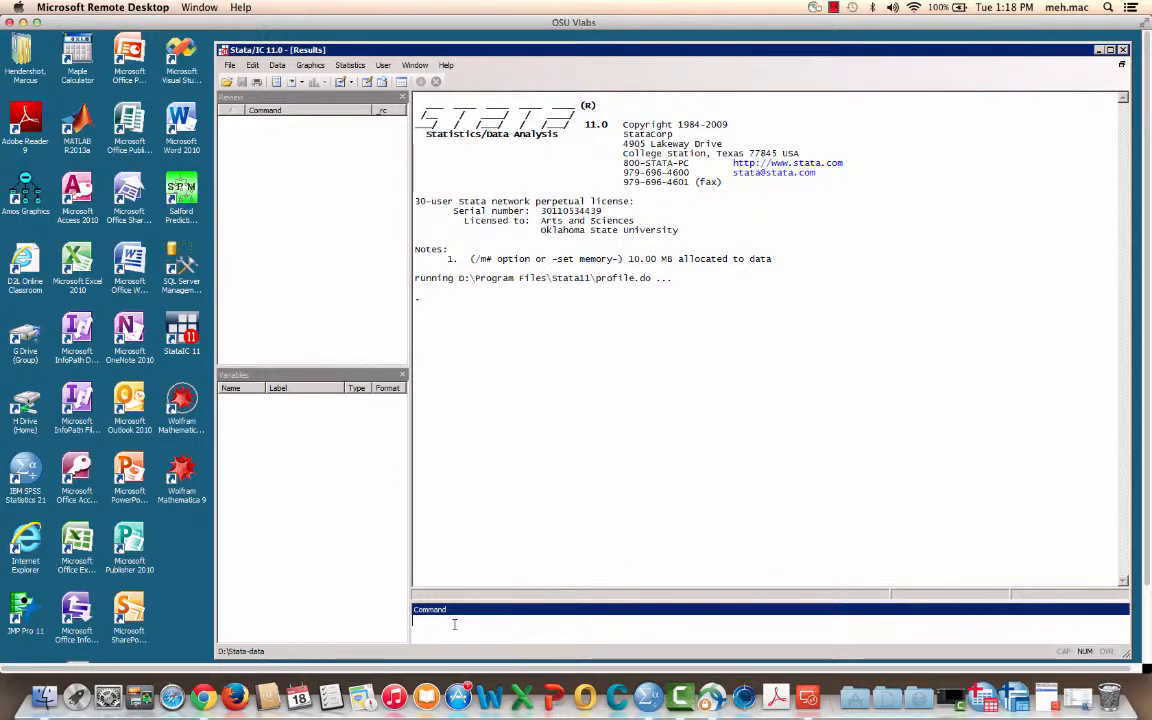
text(set mem 1g)
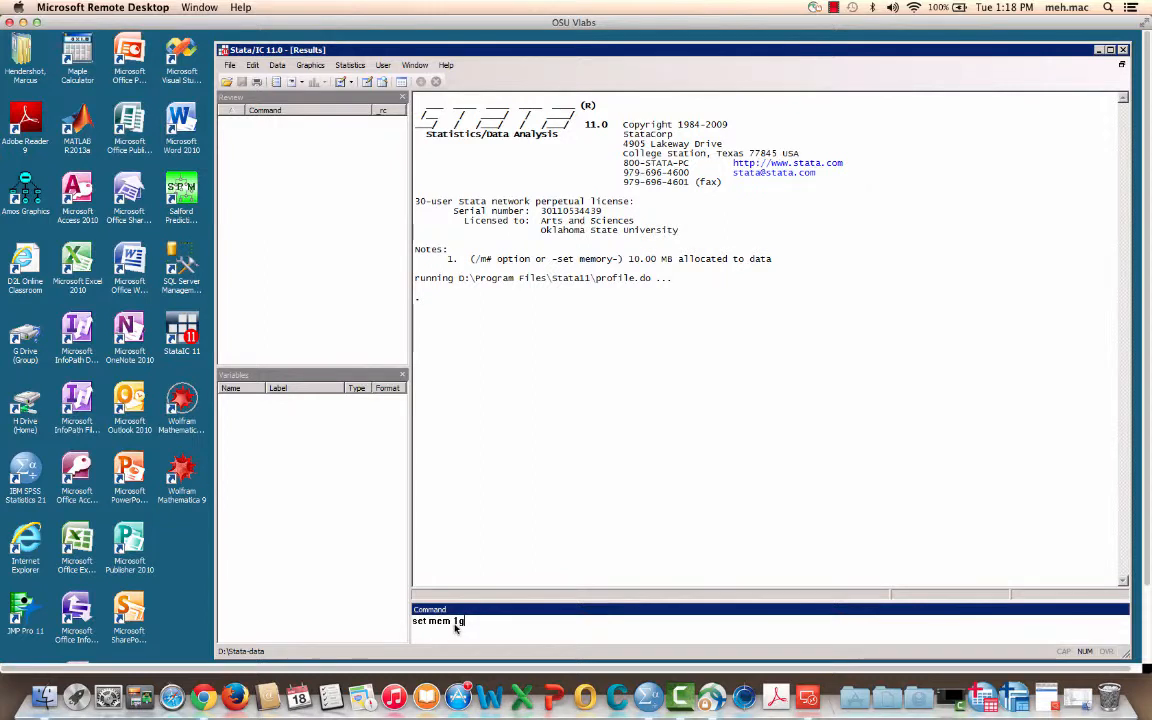
key(Return)
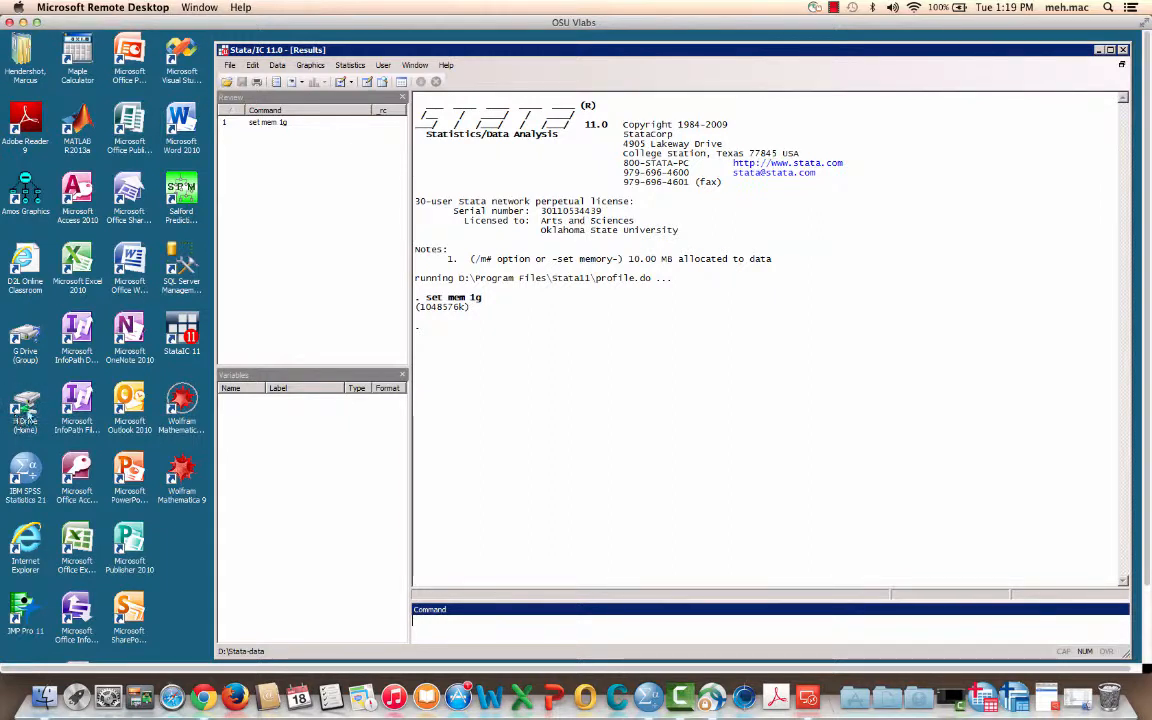
Open the dataset nfirs-bincident12v301.dta from the project3 folder on the H Drive (Home)
click(226, 81)
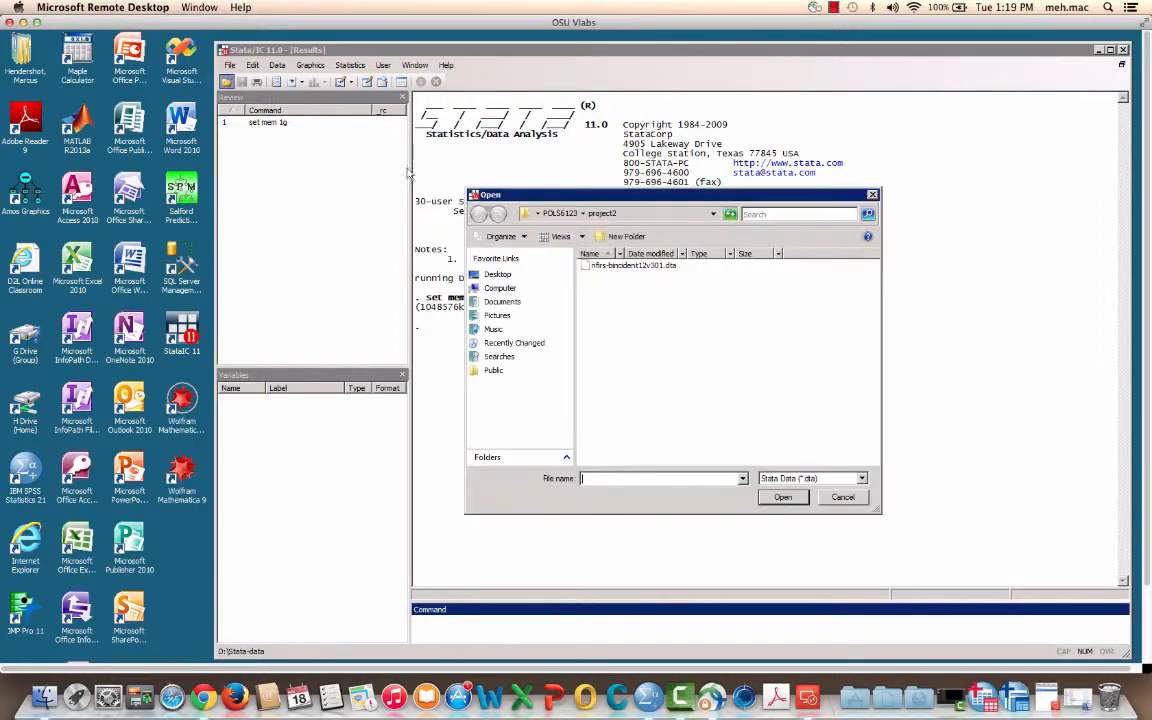
click(665, 214)
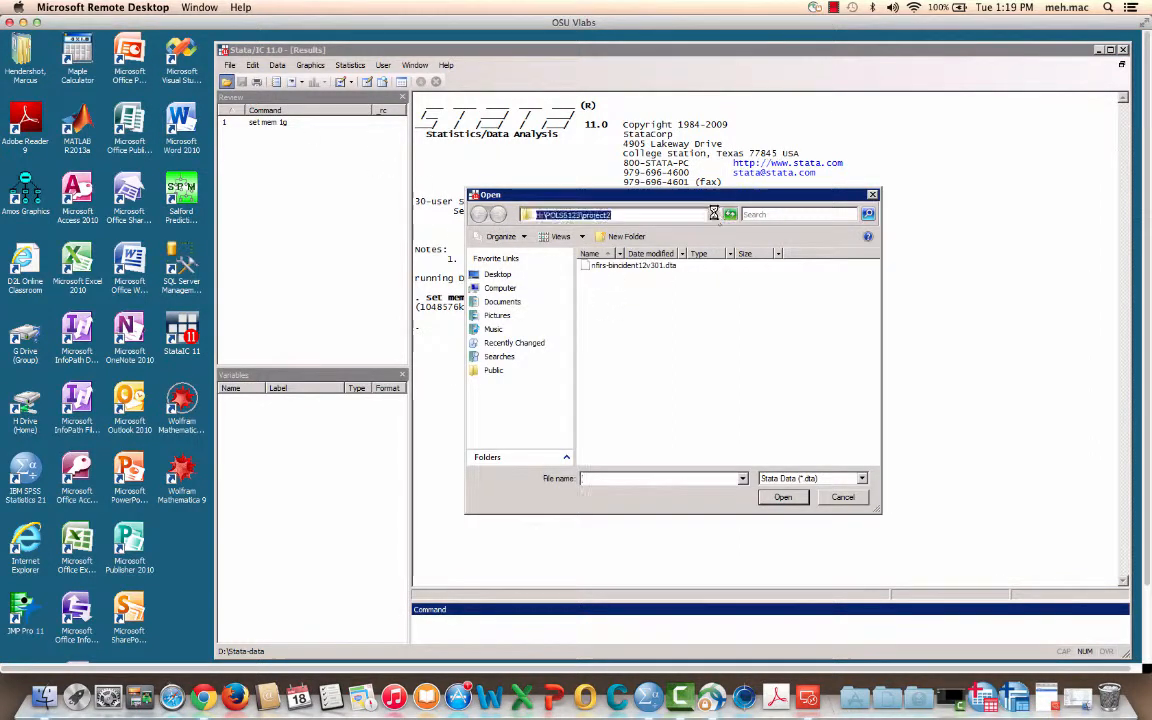
click(498, 275)
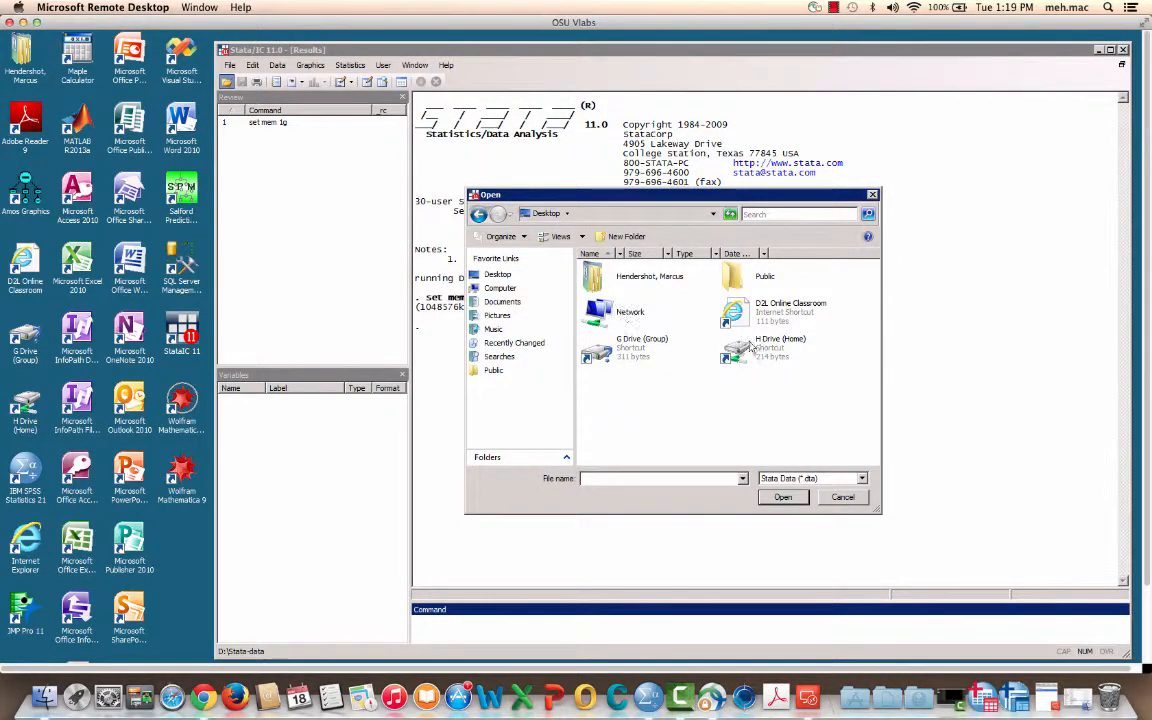
click(743, 354)
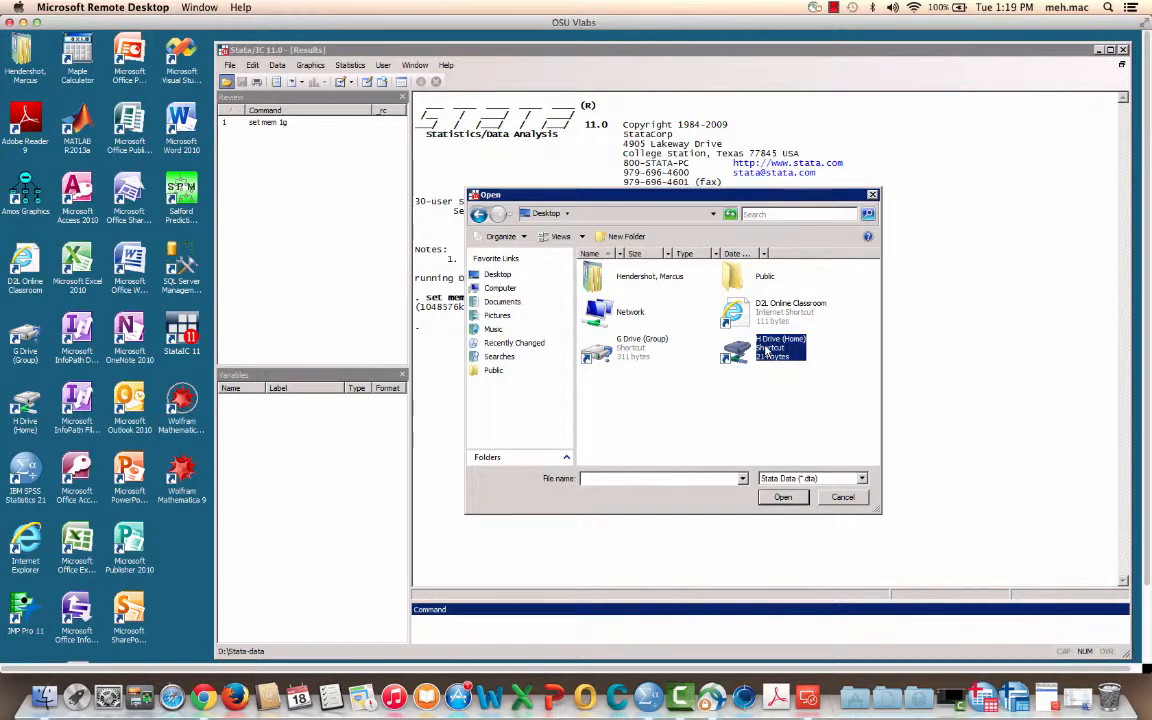
double_click(743, 354)
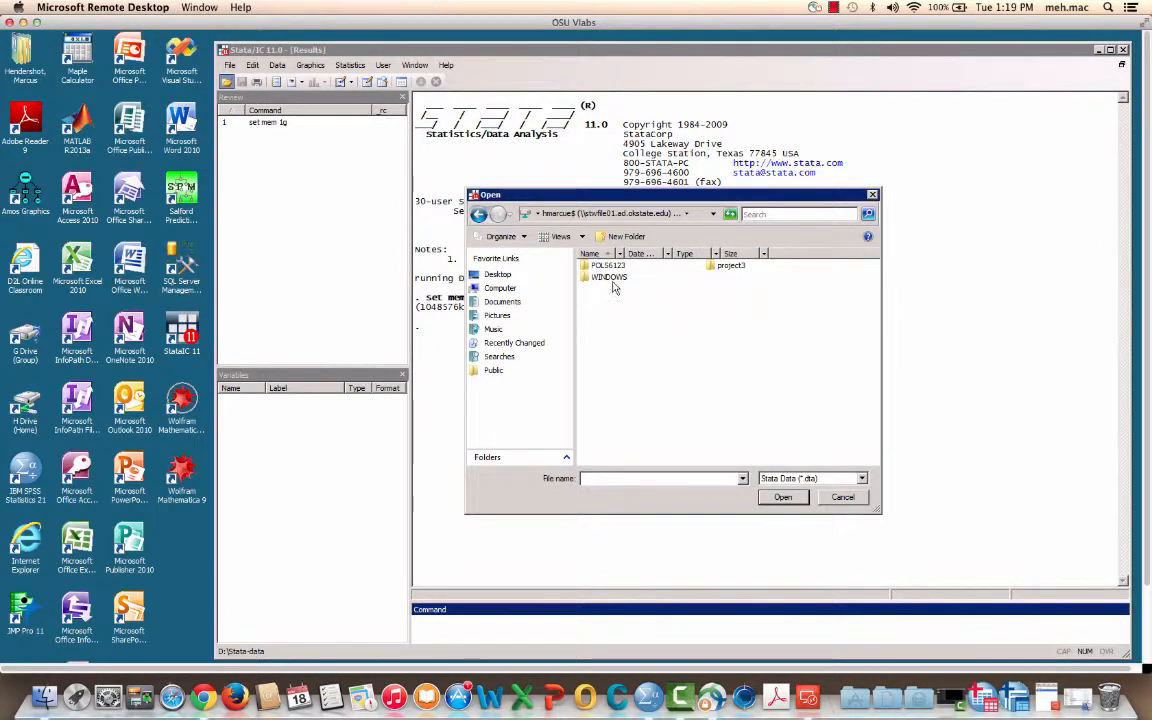
double_click(727, 271)
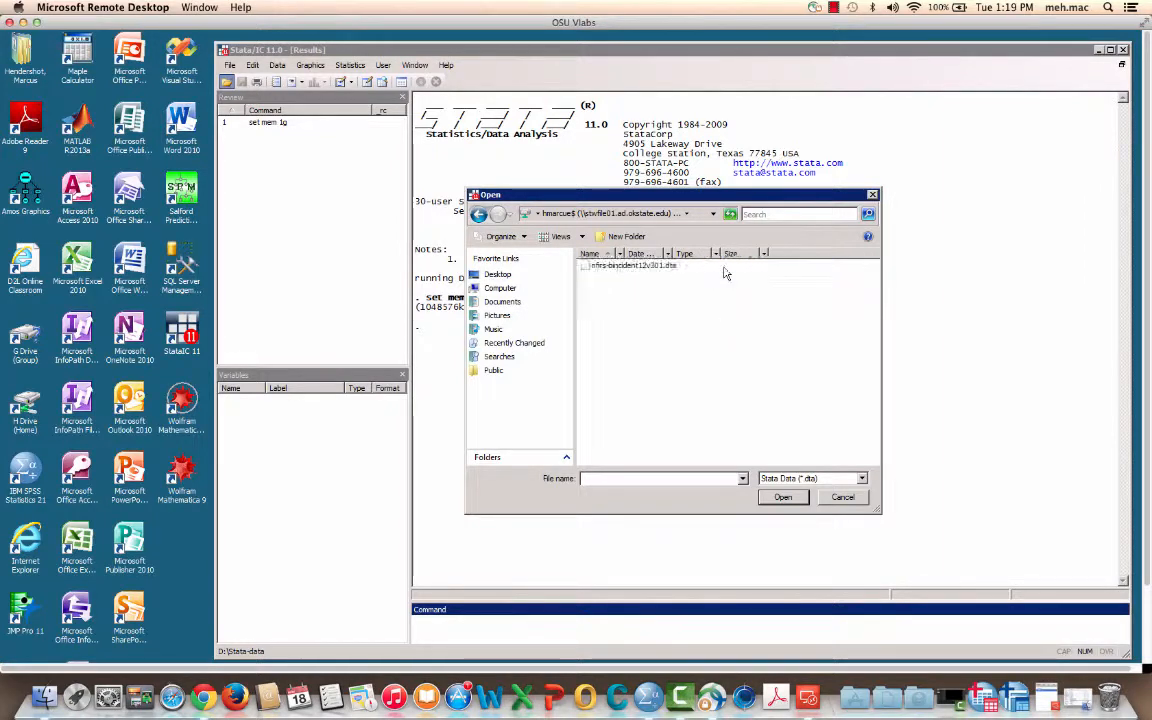
click(618, 268)
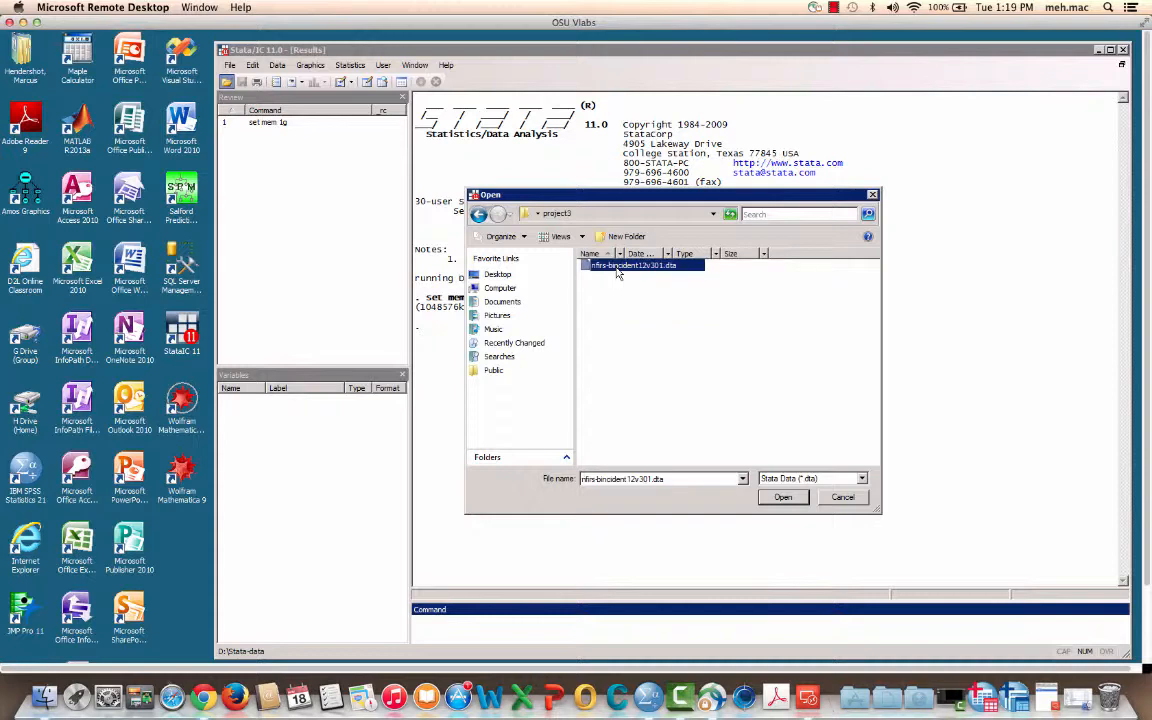
click(782, 498)
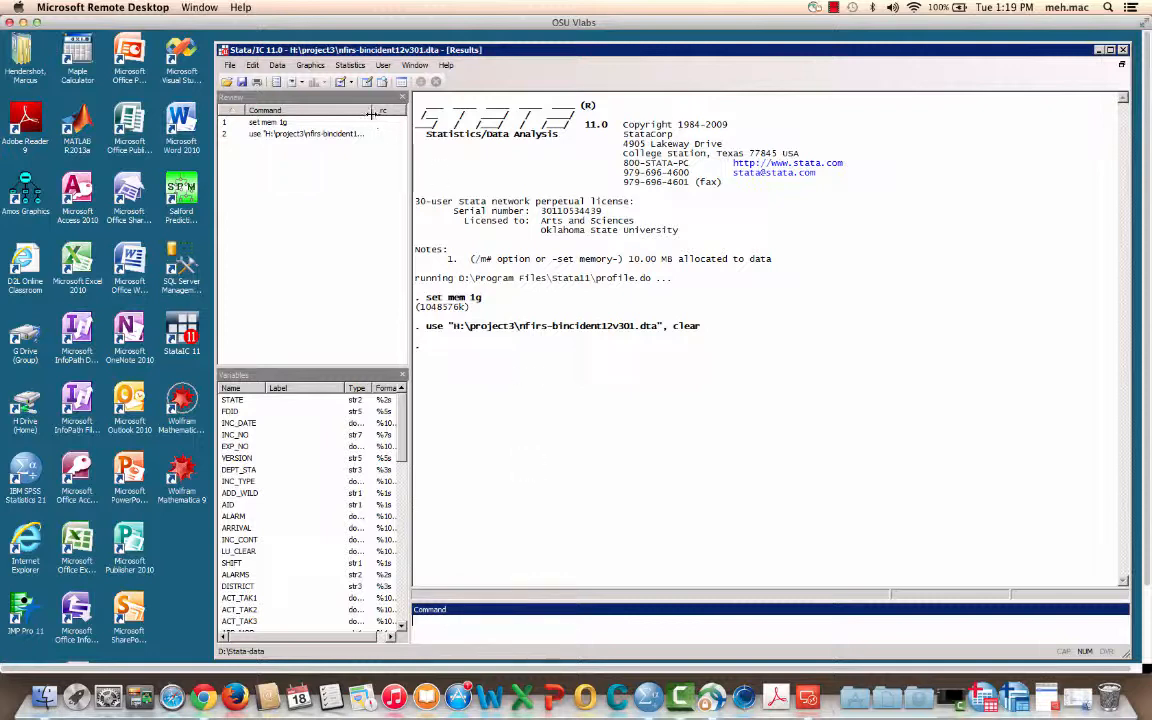
Examine the dataset's variables through to the last columns in the Data Editor's edit mode, and close the editor
click(278, 66)
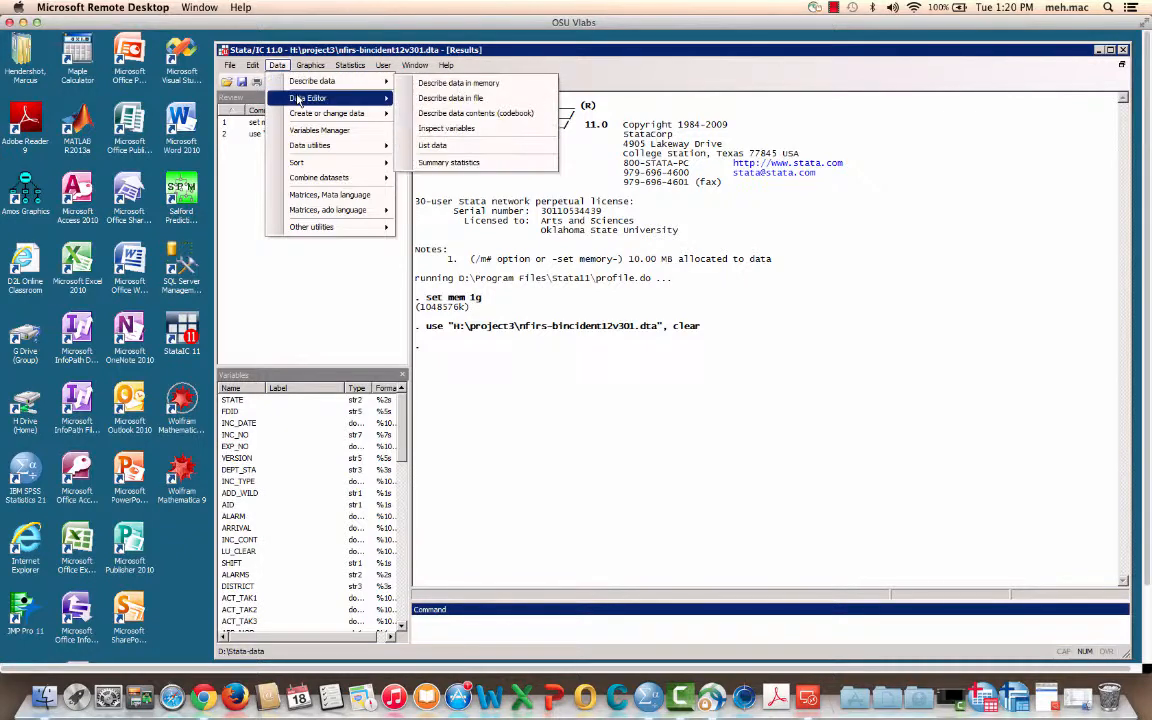
mouse_move(357, 100)
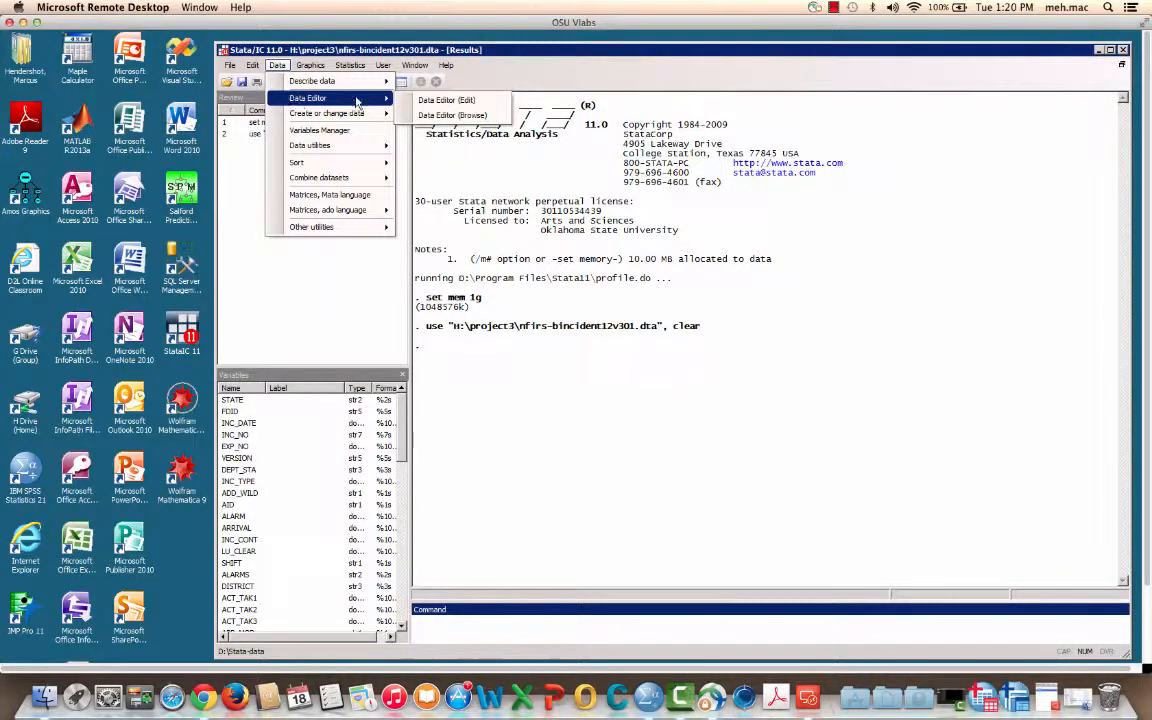
click(450, 100)
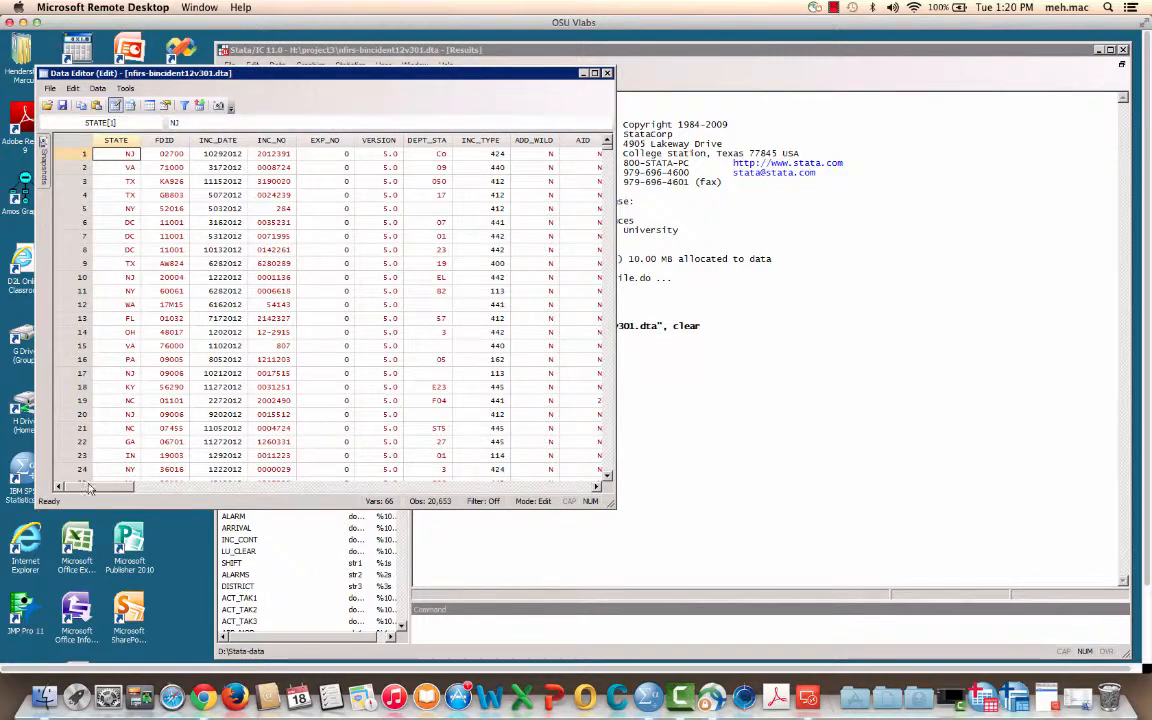
drag(101, 494, 527, 497)
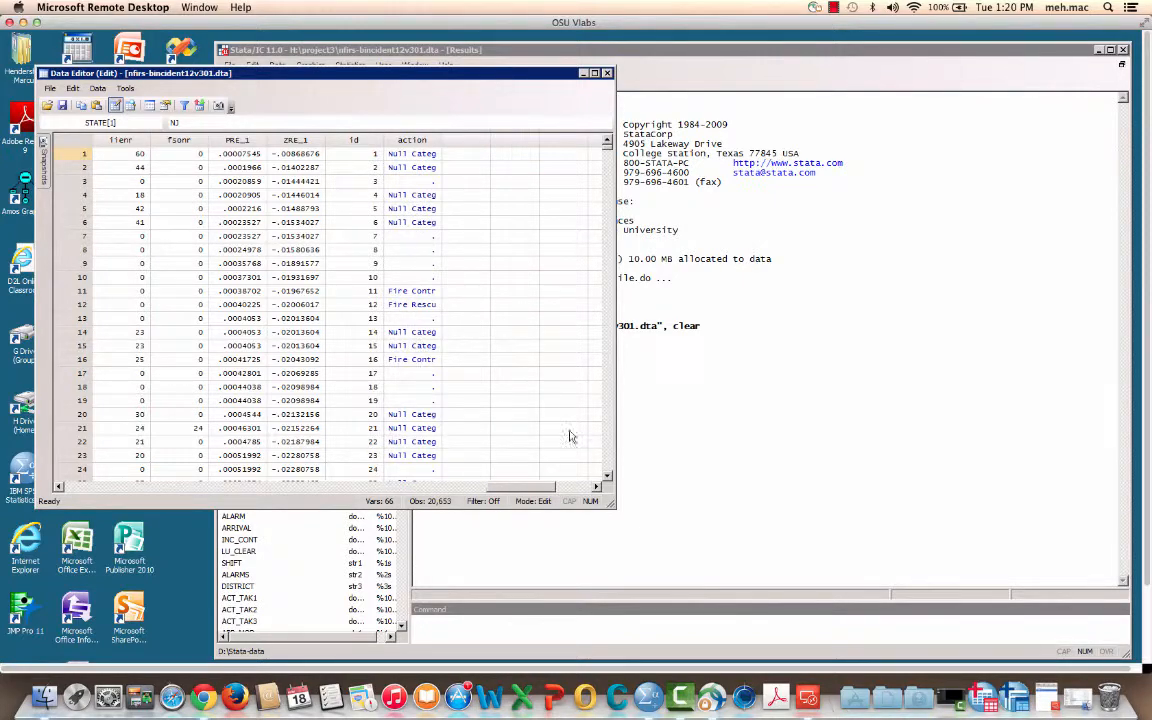
mouse_move(607, 152)
mouse_down()
mouse_move(612, 483)
mouse_move(606, 148)
mouse_up()
click(609, 75)
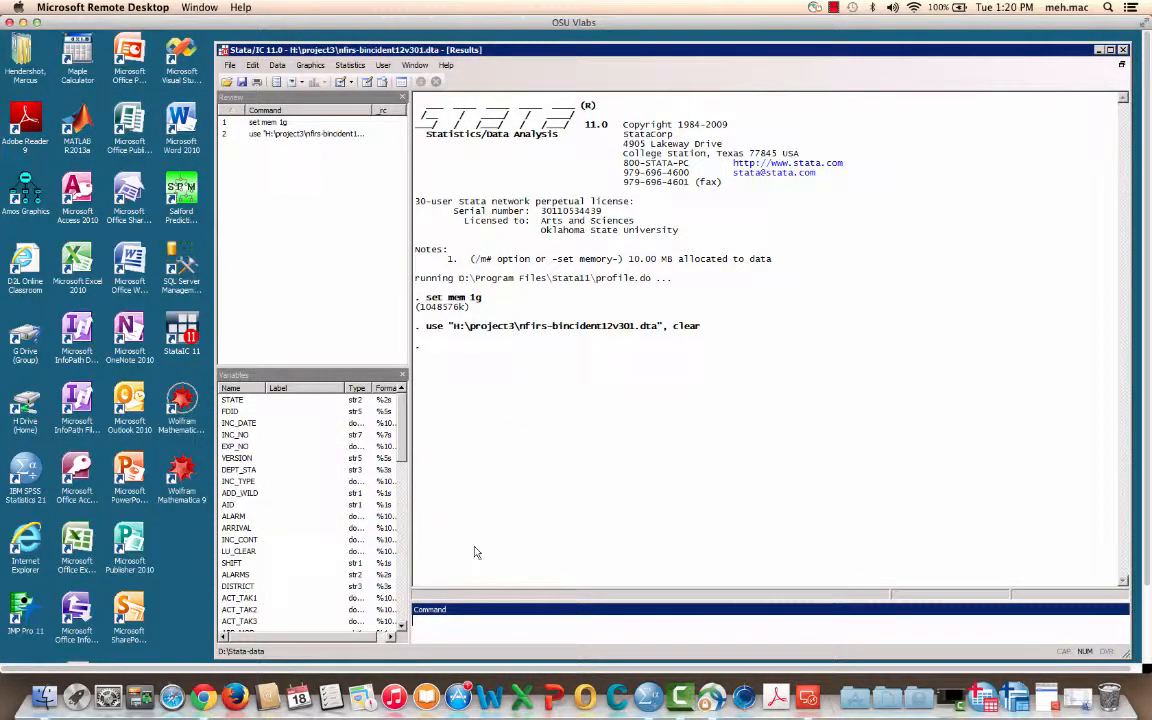